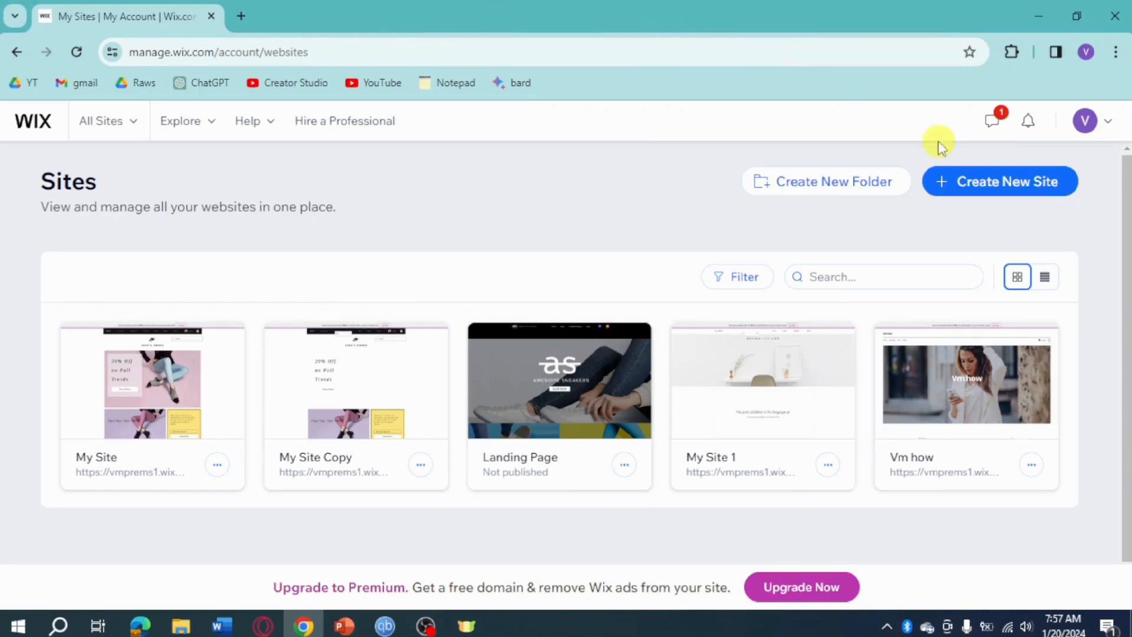
# Start a new site without AI setup and set its website type to Blog
pyautogui.click(1005, 193)
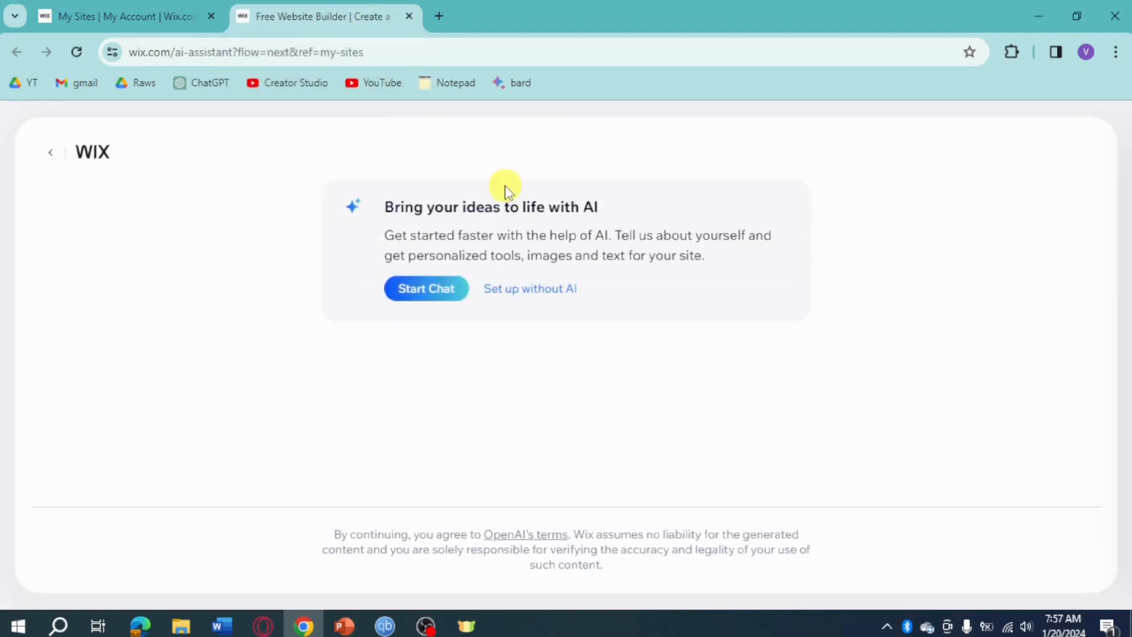
pyautogui.click(549, 301)
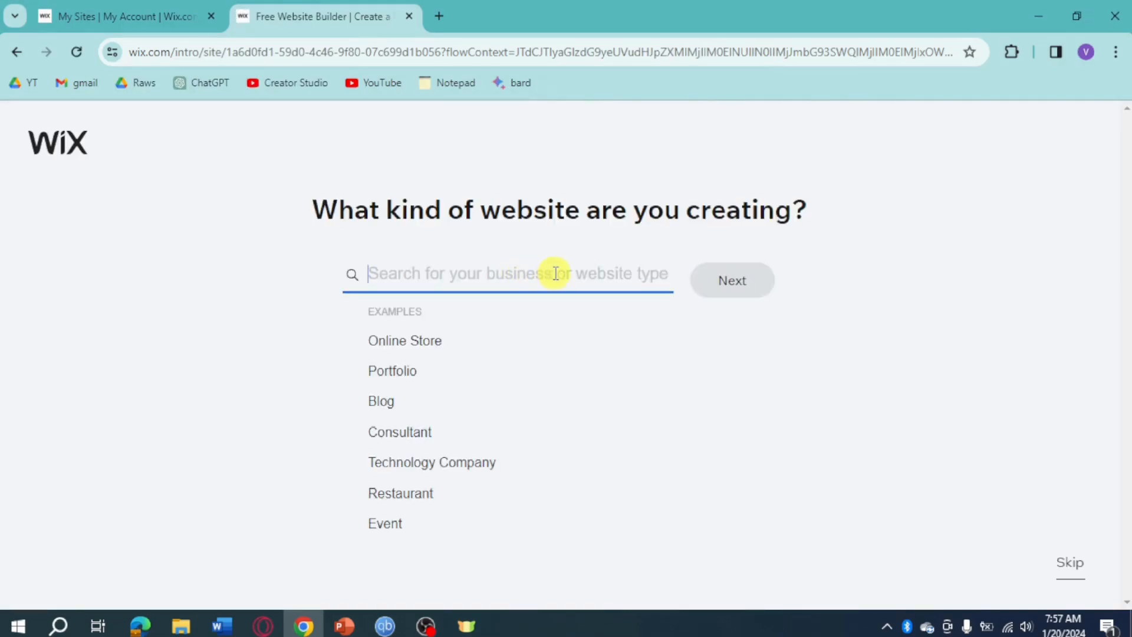
pyautogui.click(386, 404)
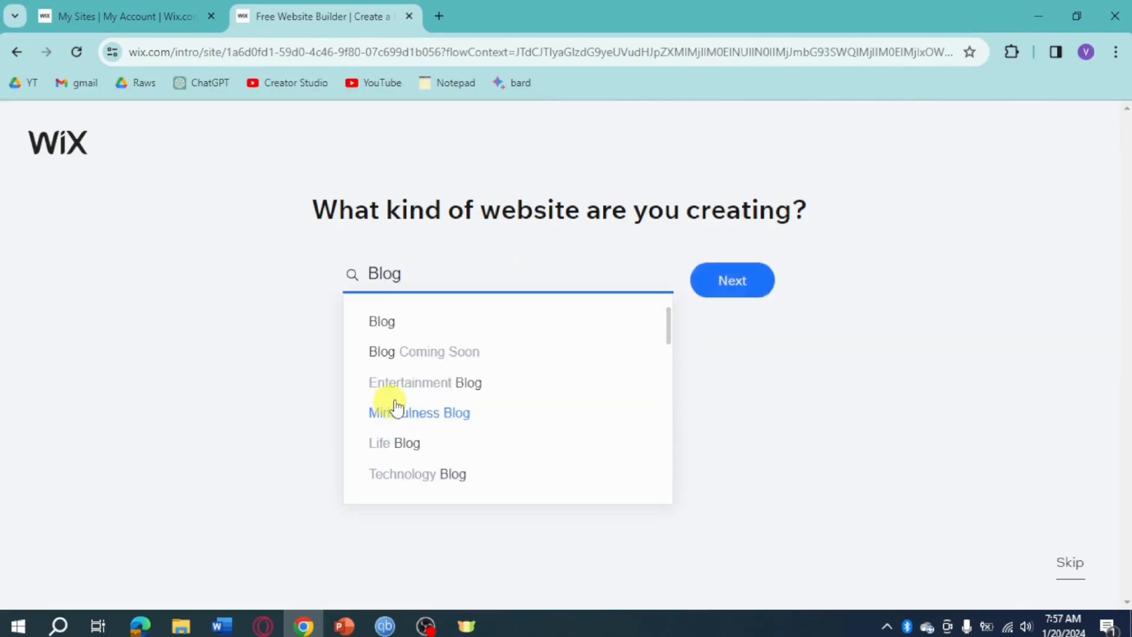
pyautogui.click(744, 283)
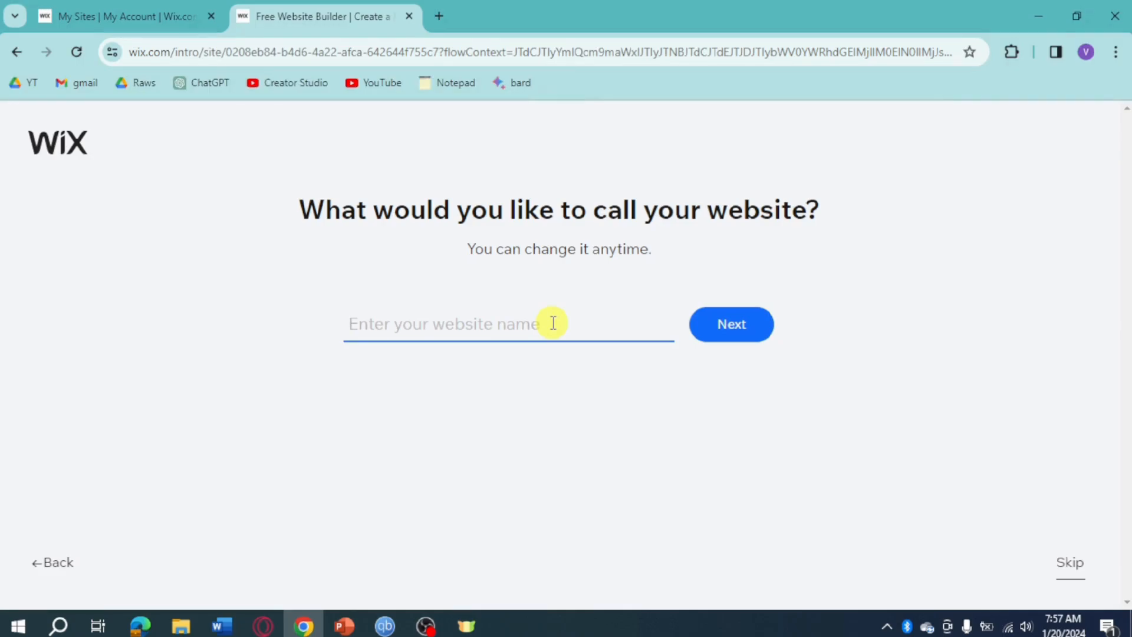
# Name the website with the owner's first name in possessive form followed by "Blog"
pyautogui.write('Jame')
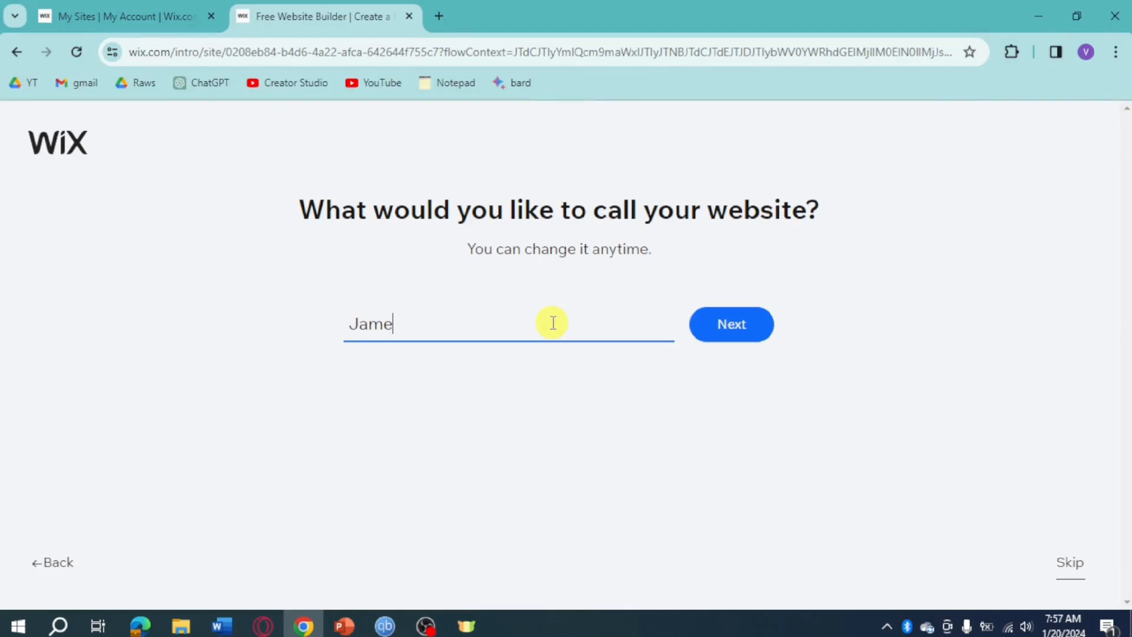
pyautogui.write("s' Blog")
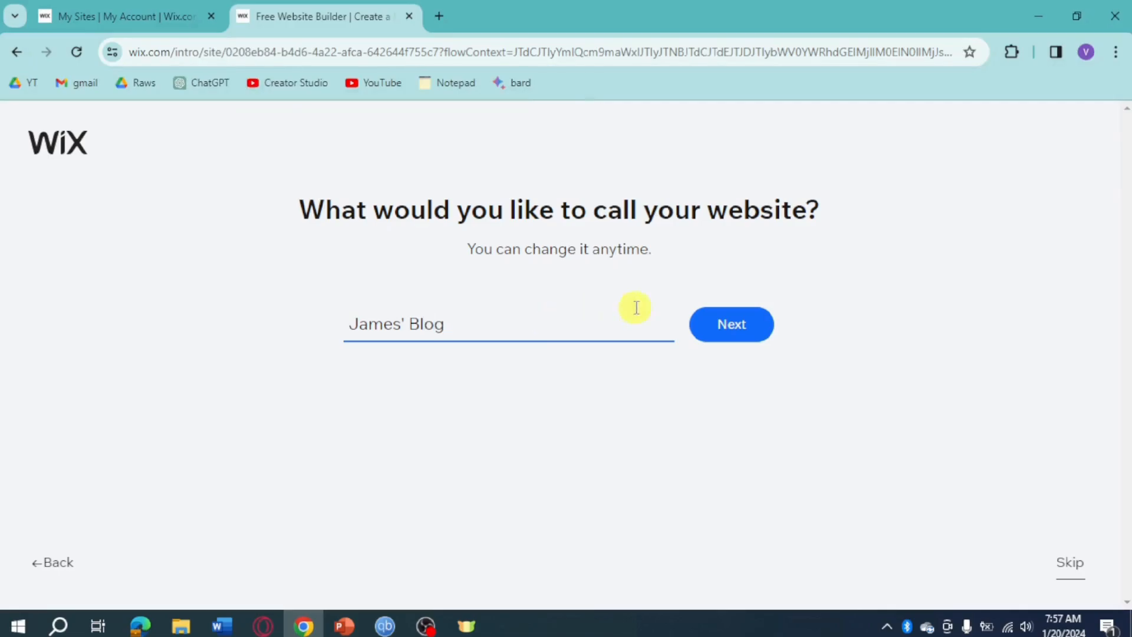
pyautogui.click(704, 322)
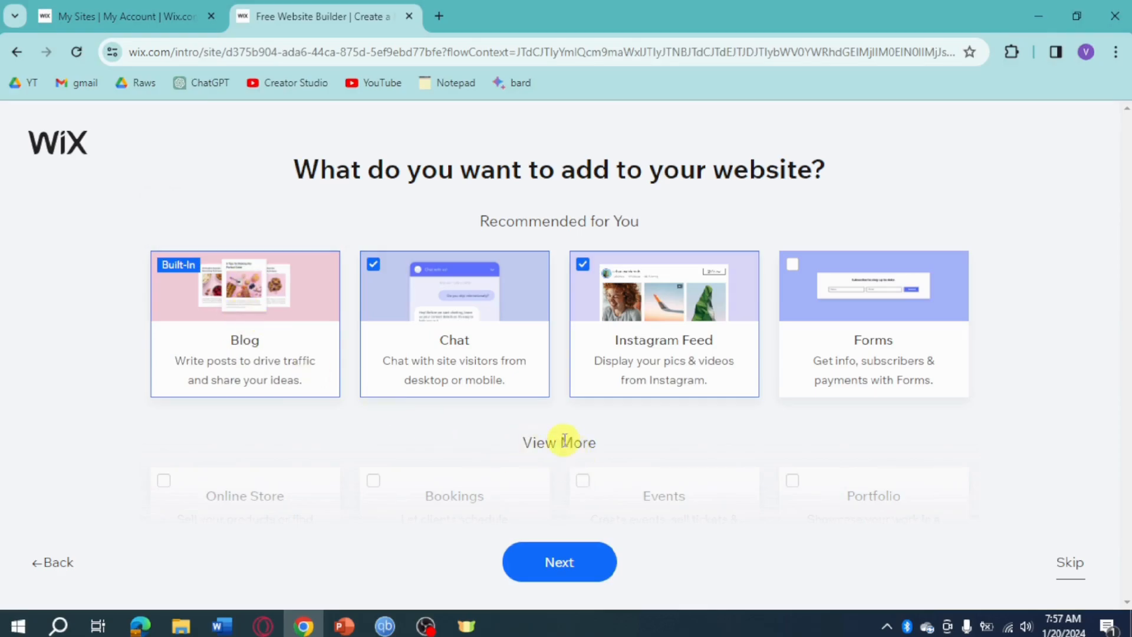
# Add the Forum and Groups features to the website, keeping the preselected recommendations
pyautogui.scroll(-4, 564, 442)
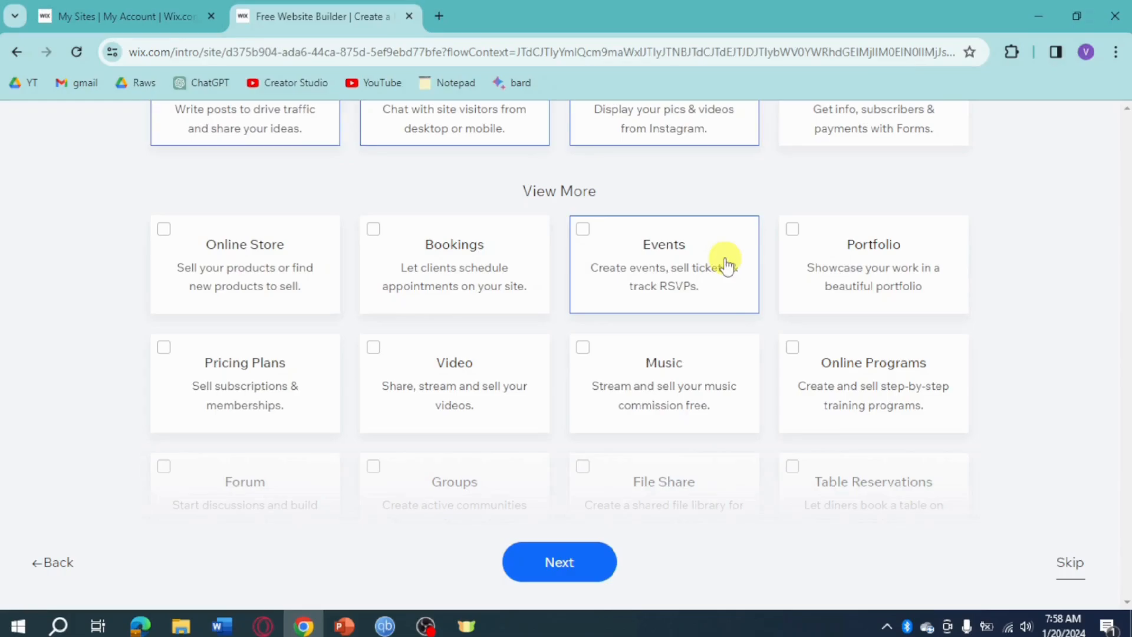
pyautogui.scroll(-3, 654, 308)
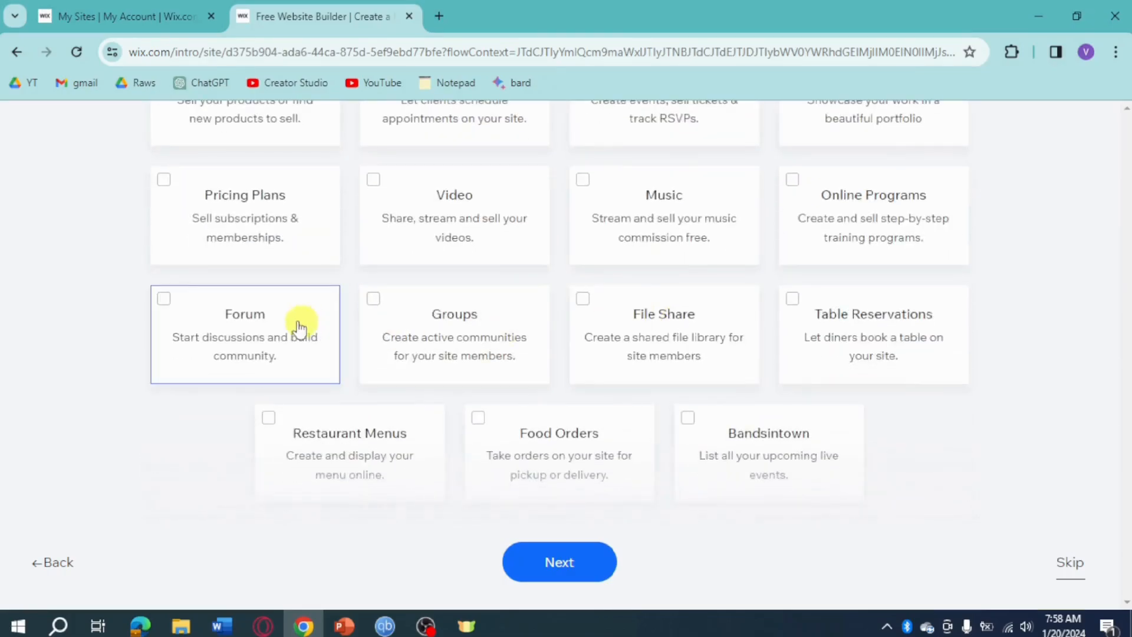
pyautogui.click(172, 313)
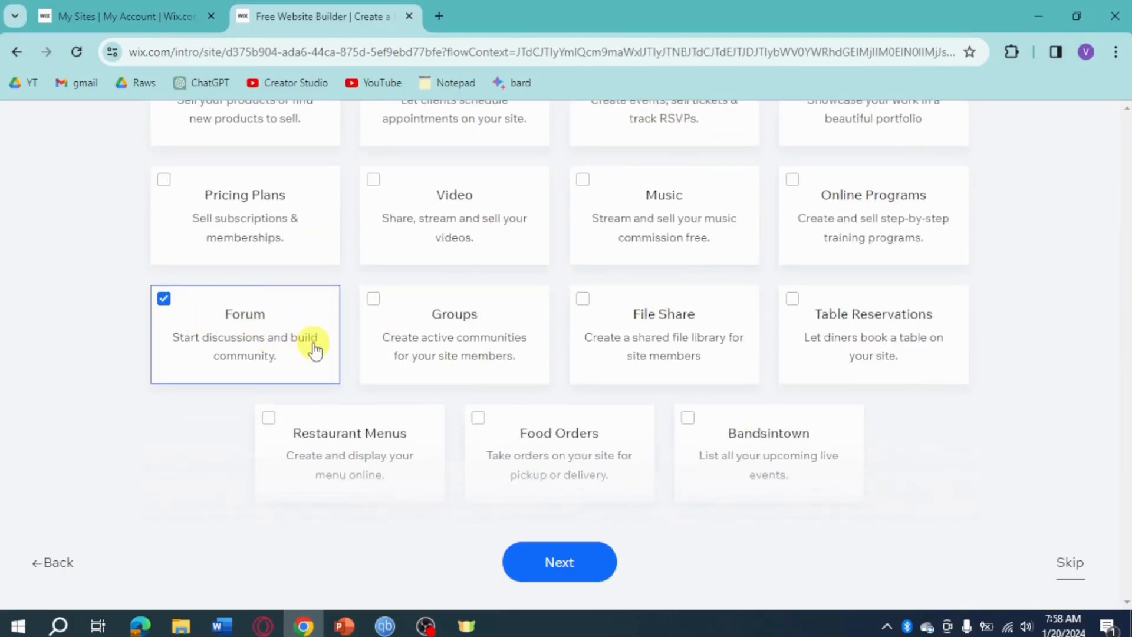
pyautogui.click(387, 331)
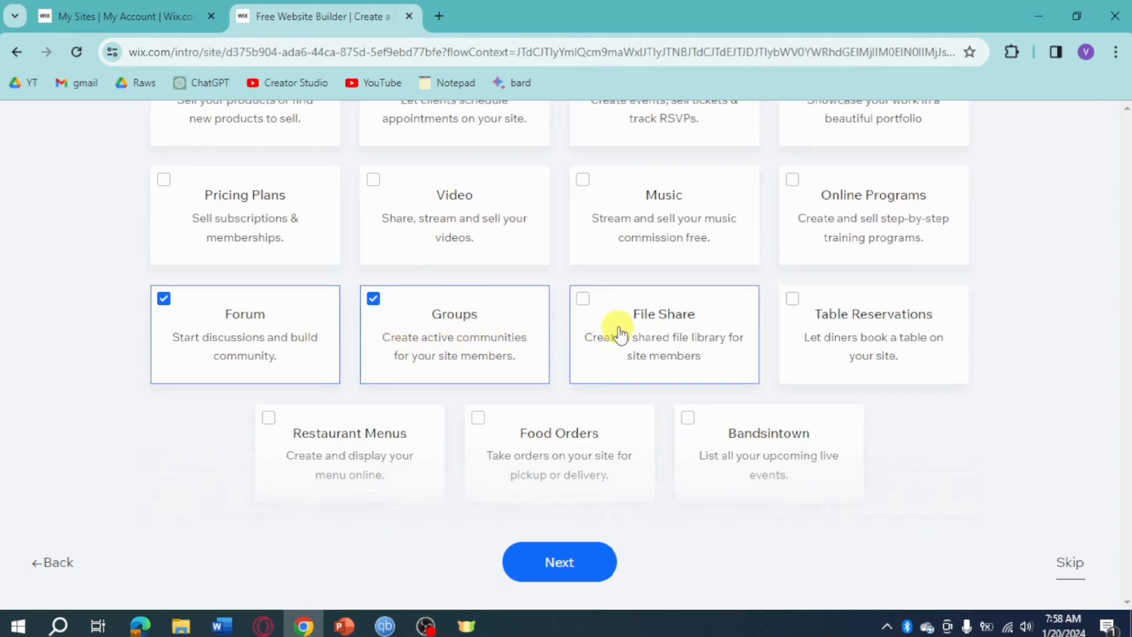
pyautogui.scroll(-1, 992, 486)
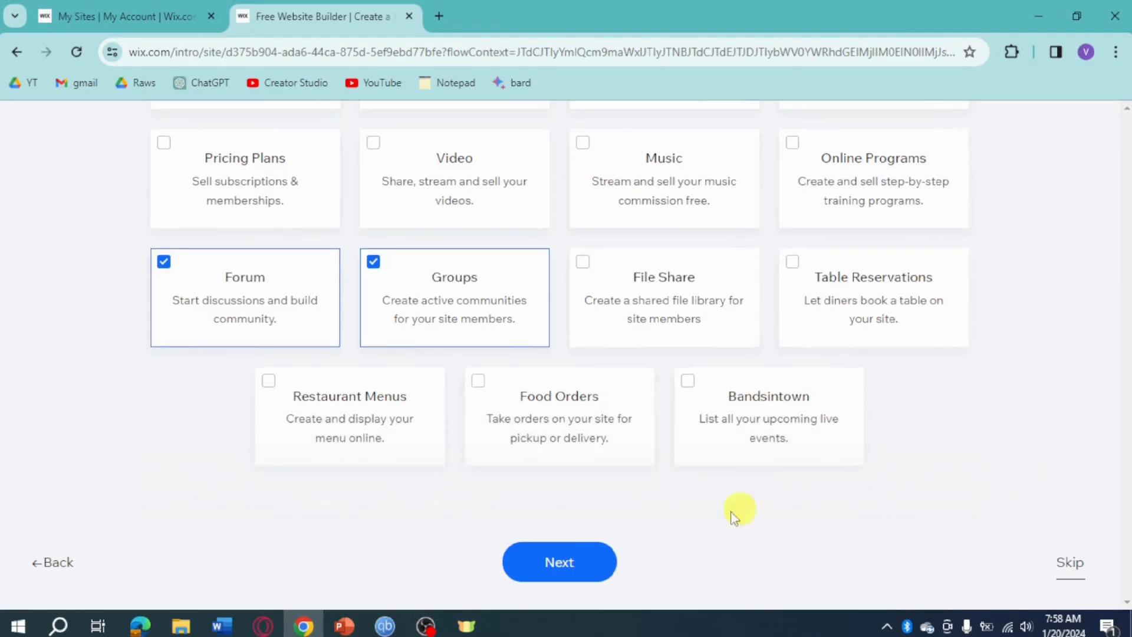
pyautogui.click(594, 575)
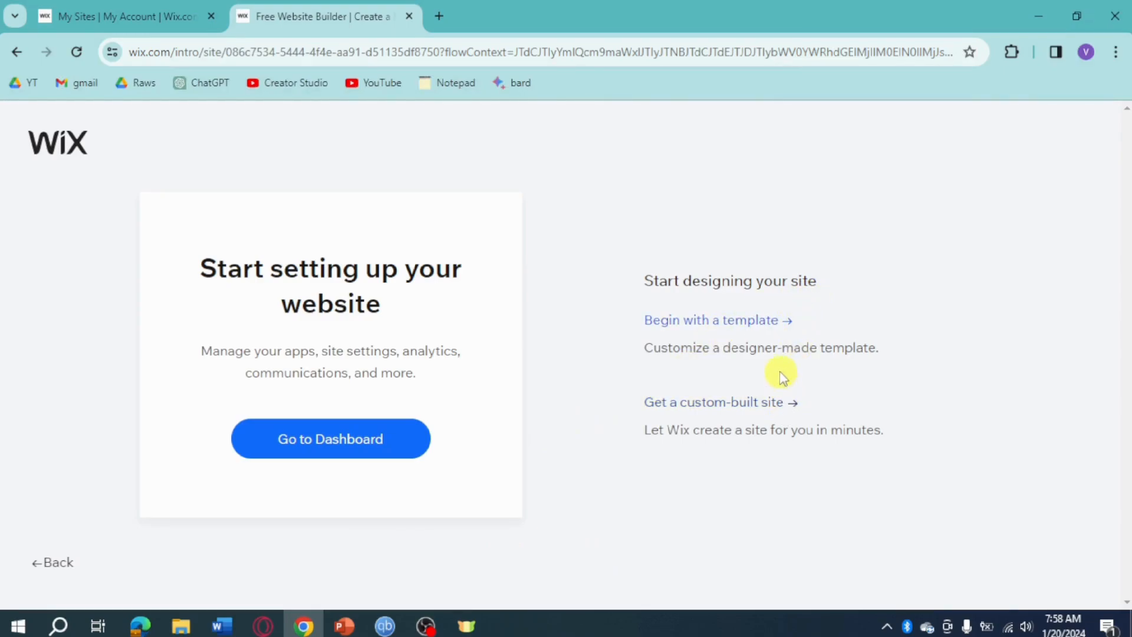
# Begin with a template and open the "Turning Heads" Personal Blog design for editing
pyautogui.click(764, 328)
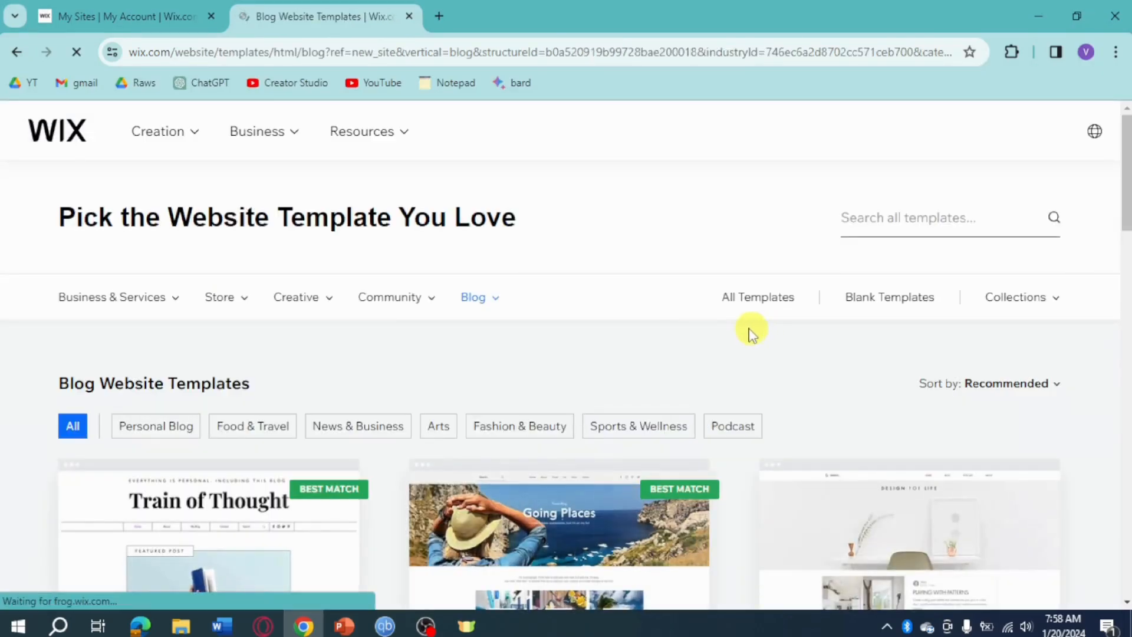
pyautogui.scroll(-5, 589, 354)
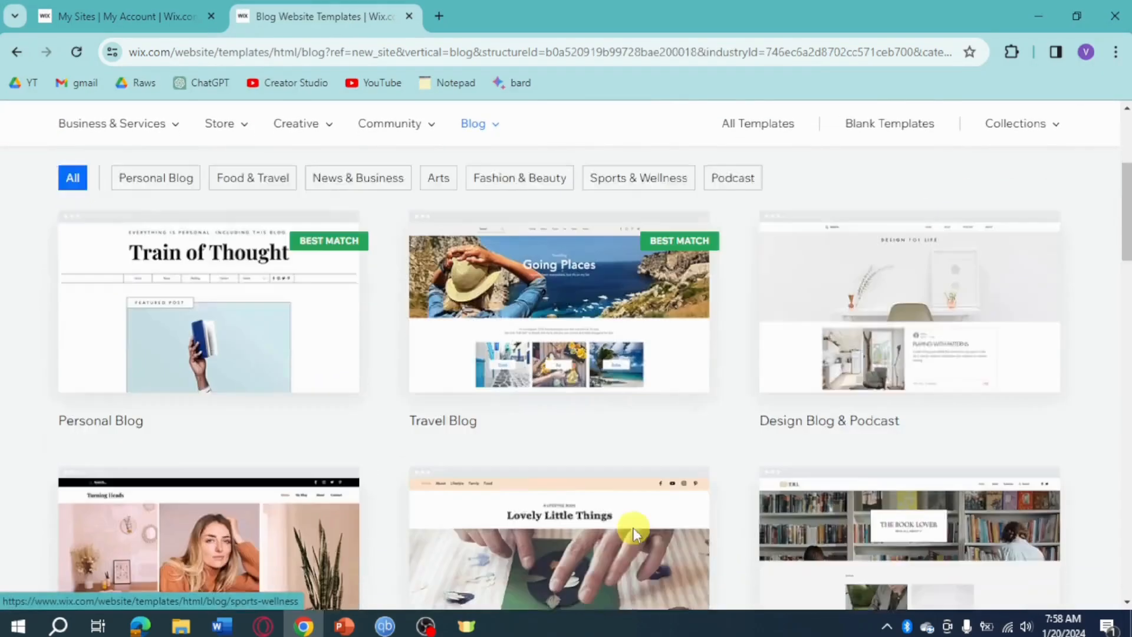
pyautogui.scroll(-2, 633, 531)
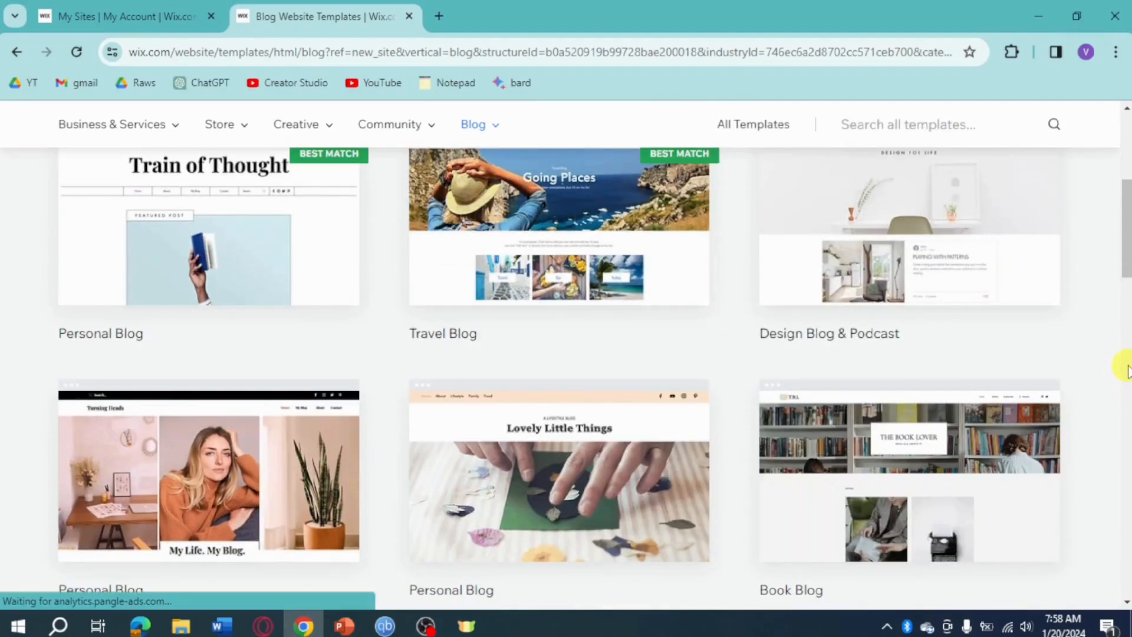
pyautogui.scroll(2, 1125, 365)
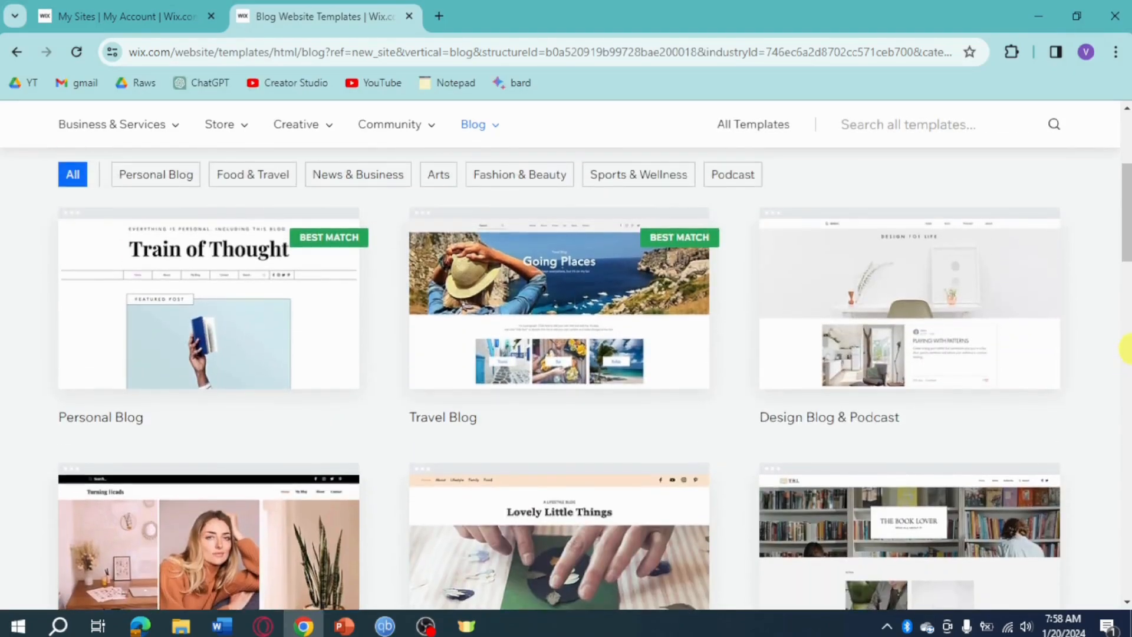
pyautogui.scroll(-4, 1126, 353)
pyautogui.moveTo(220, 429)
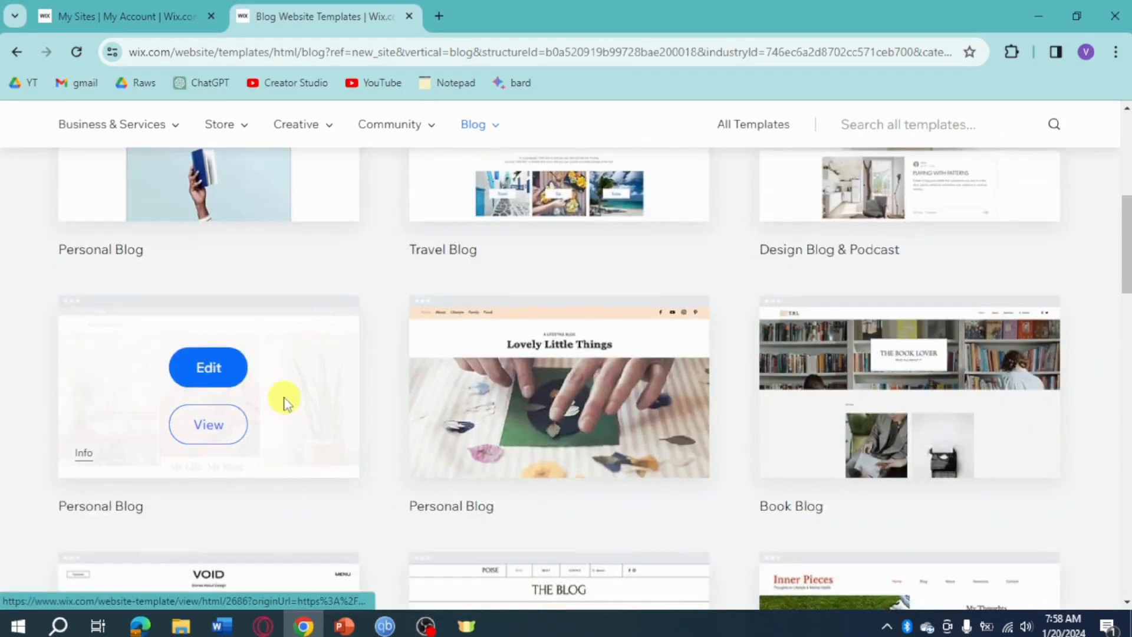
pyautogui.click(215, 375)
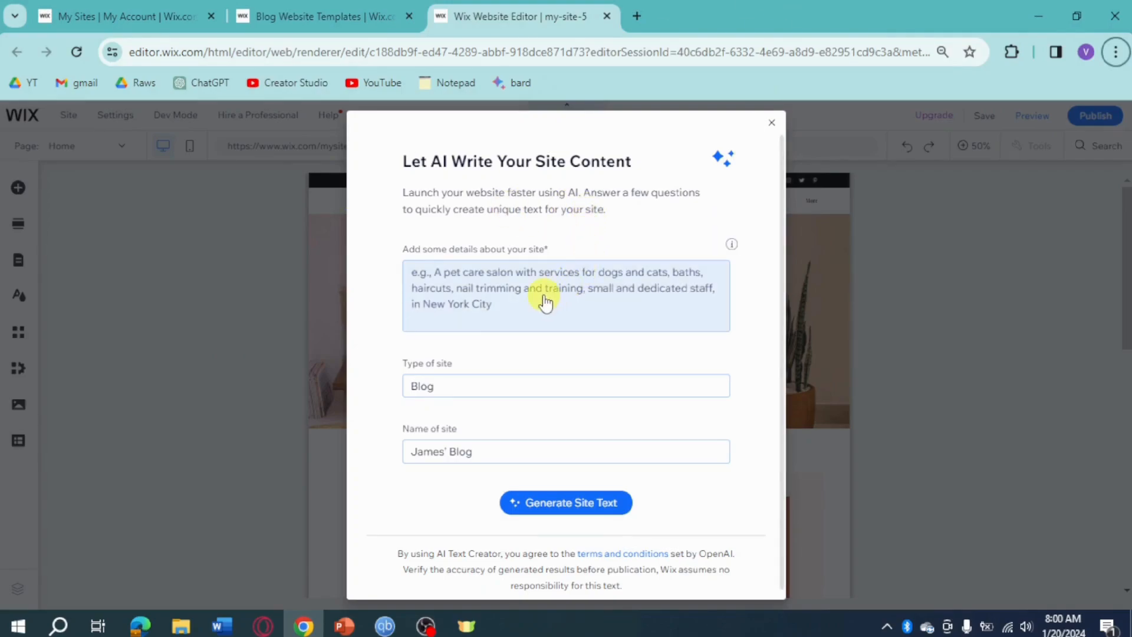
# Generate the site text with AI from the site details "An enthusiast for good things"
pyautogui.click(594, 506)
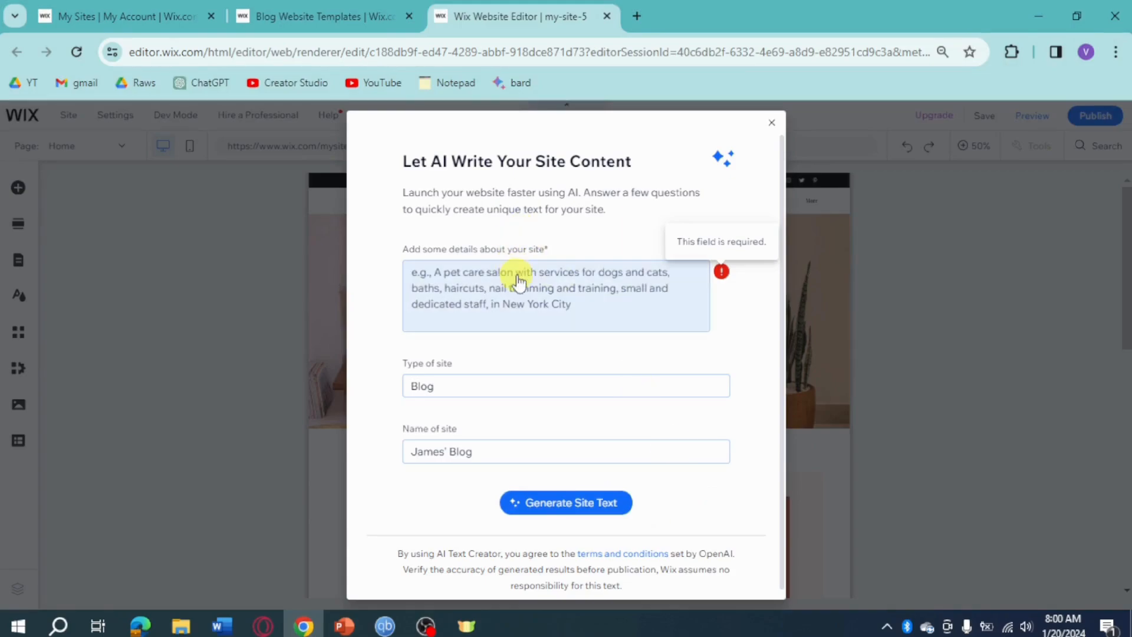
pyautogui.click(591, 291)
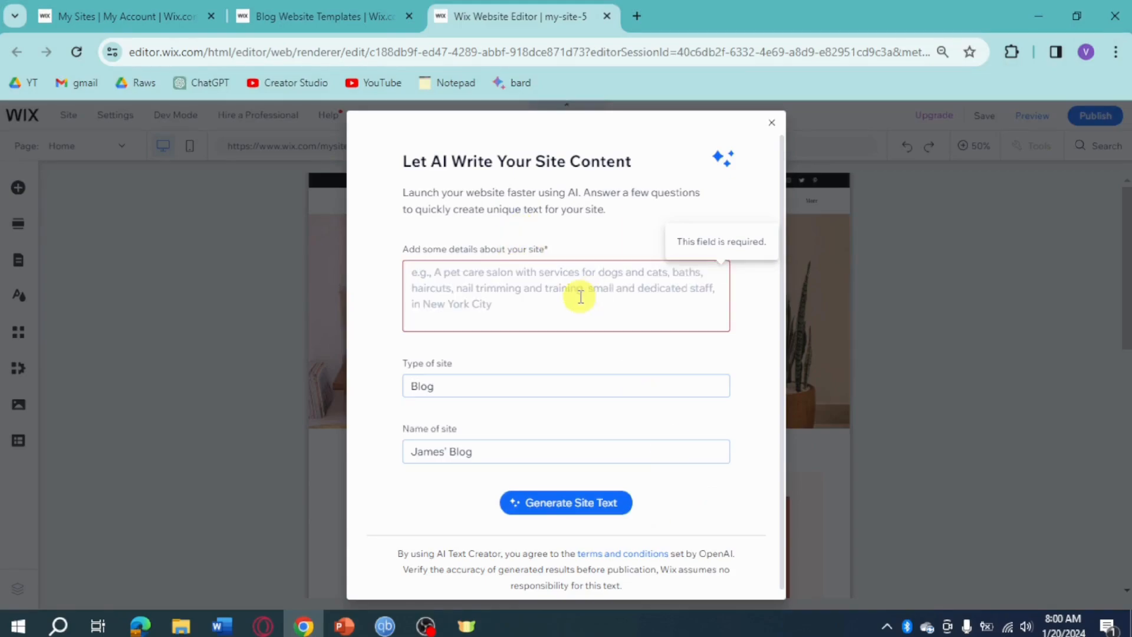
pyautogui.write('An enthusiast for good things')
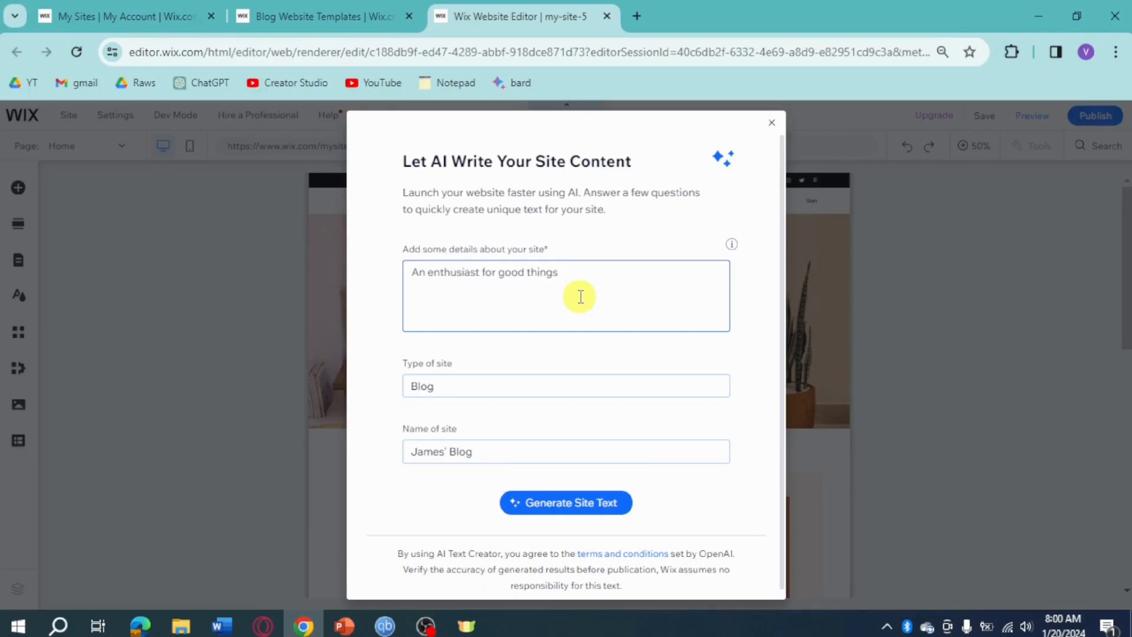
pyautogui.click(596, 502)
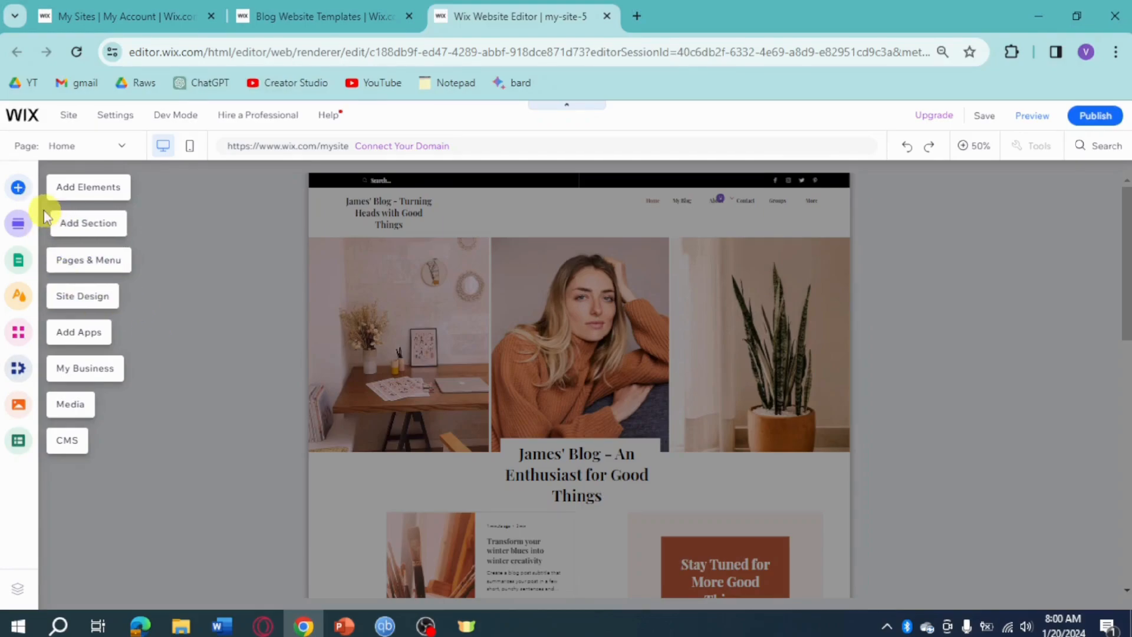
# Add a themed Heading 1 text element and place it in the page header beside the site title
pyautogui.click(18, 189)
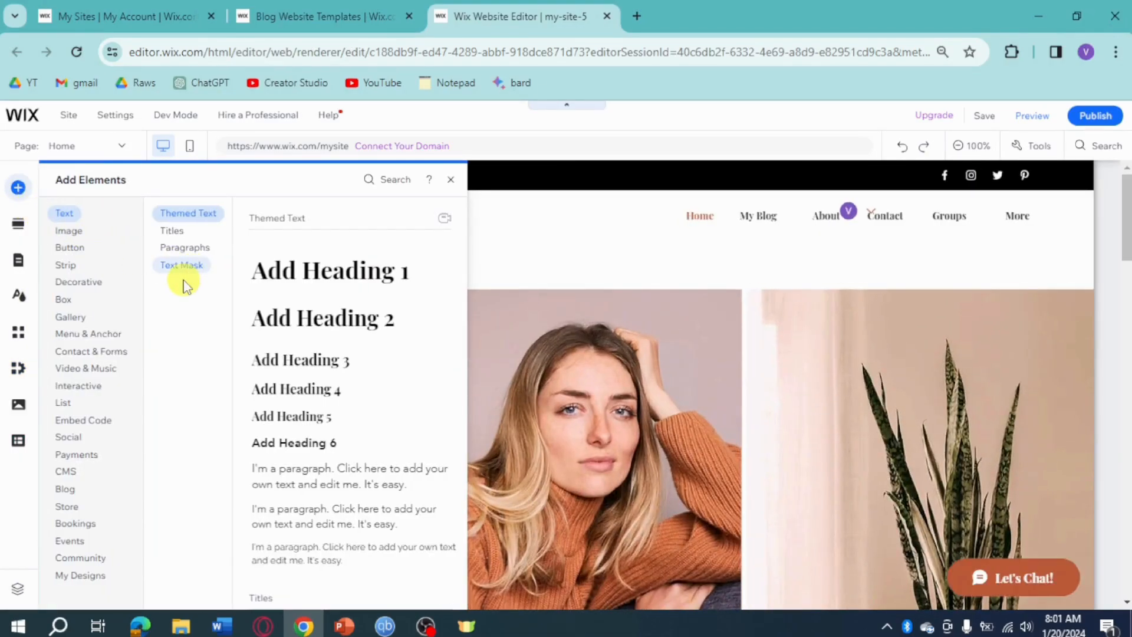
pyautogui.click(301, 280)
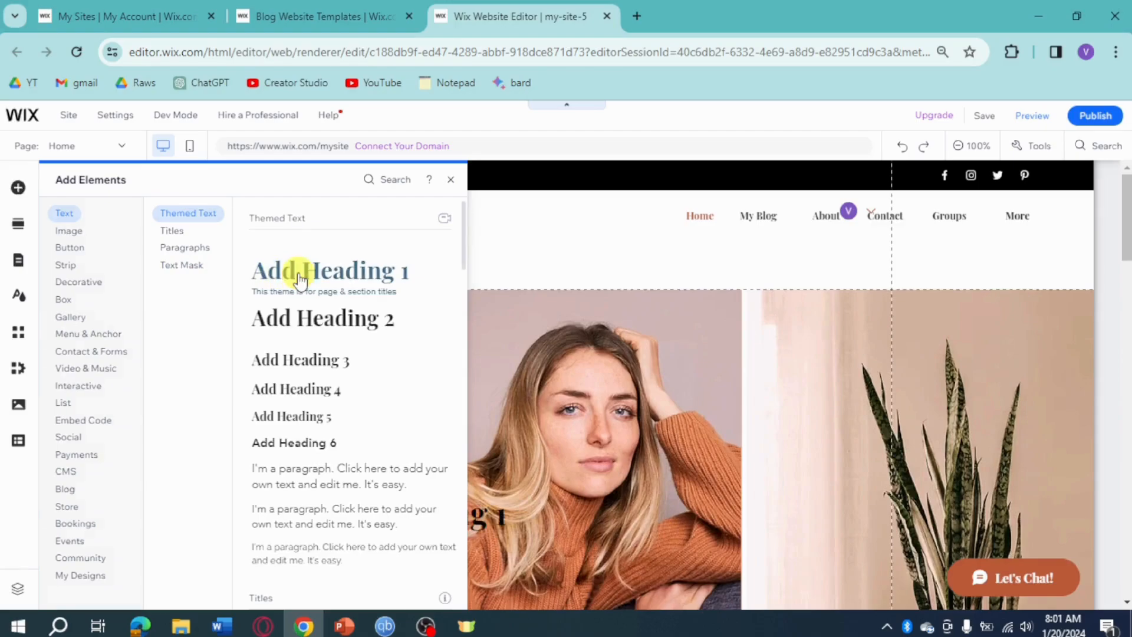
pyautogui.click(450, 509)
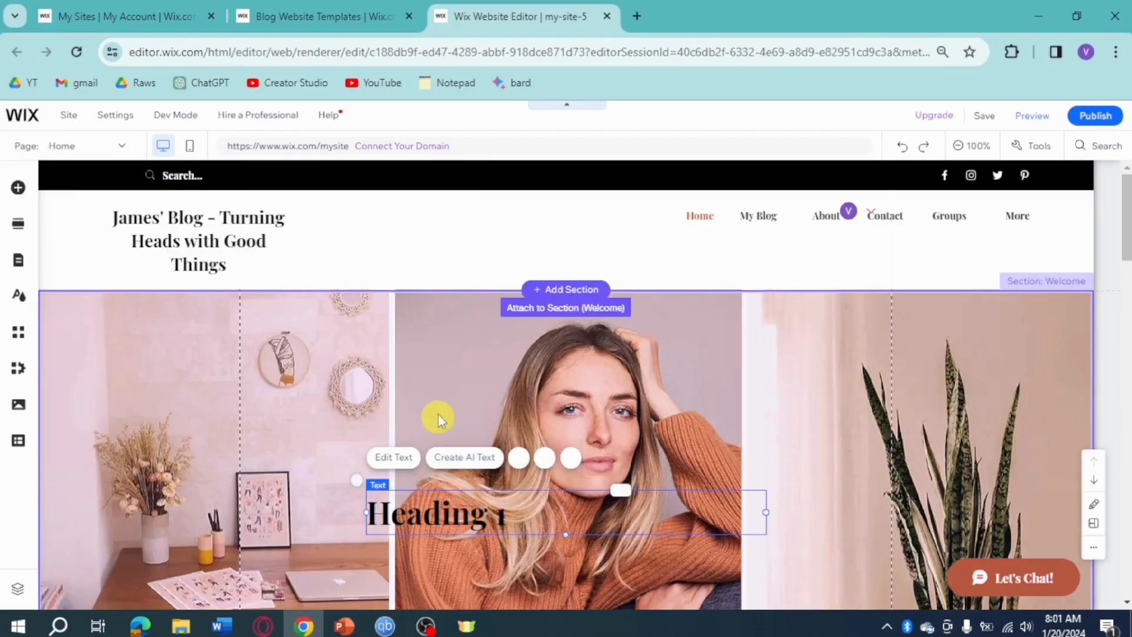
pyautogui.moveTo(438, 419); pyautogui.dragTo(497, 244)
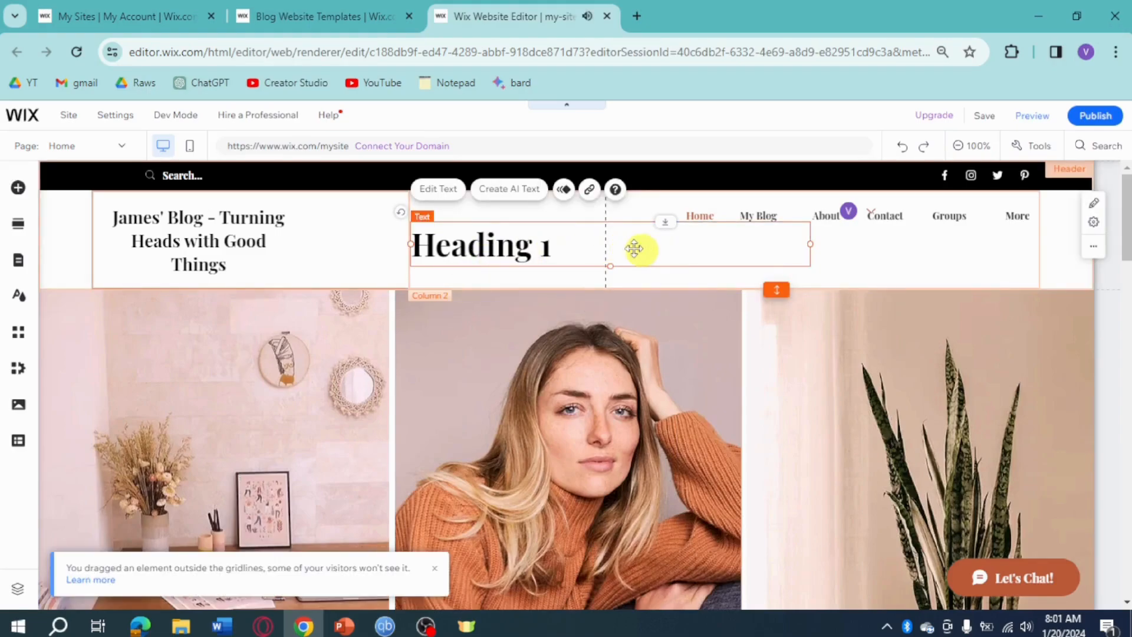
# Change the new header heading's text to "The Story of my Life"
pyautogui.click(438, 189)
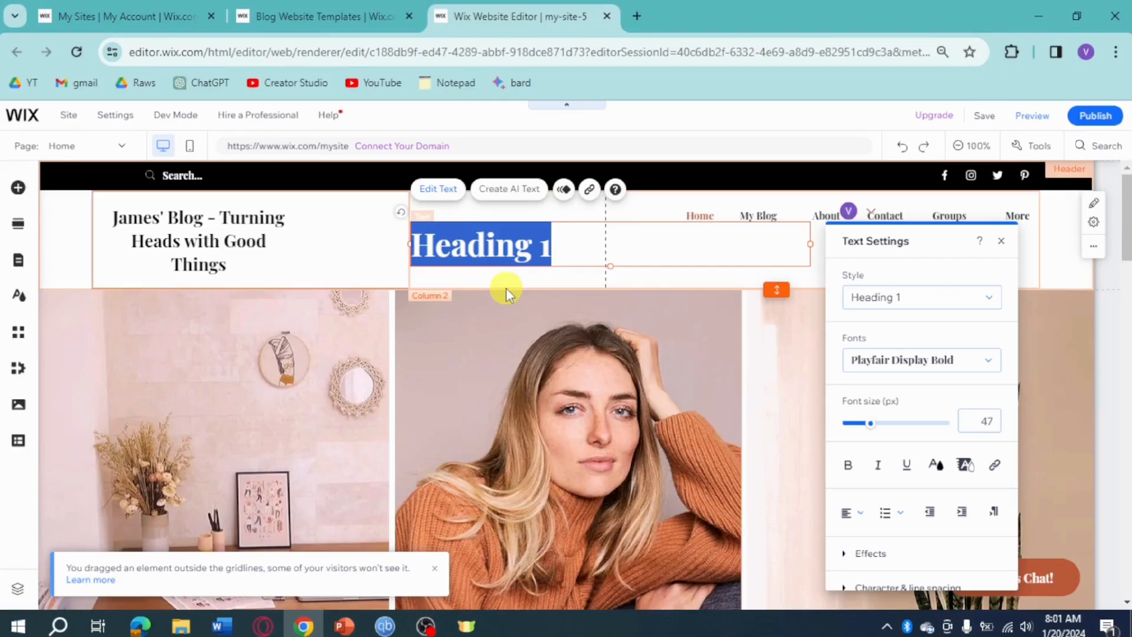
pyautogui.write('The ')
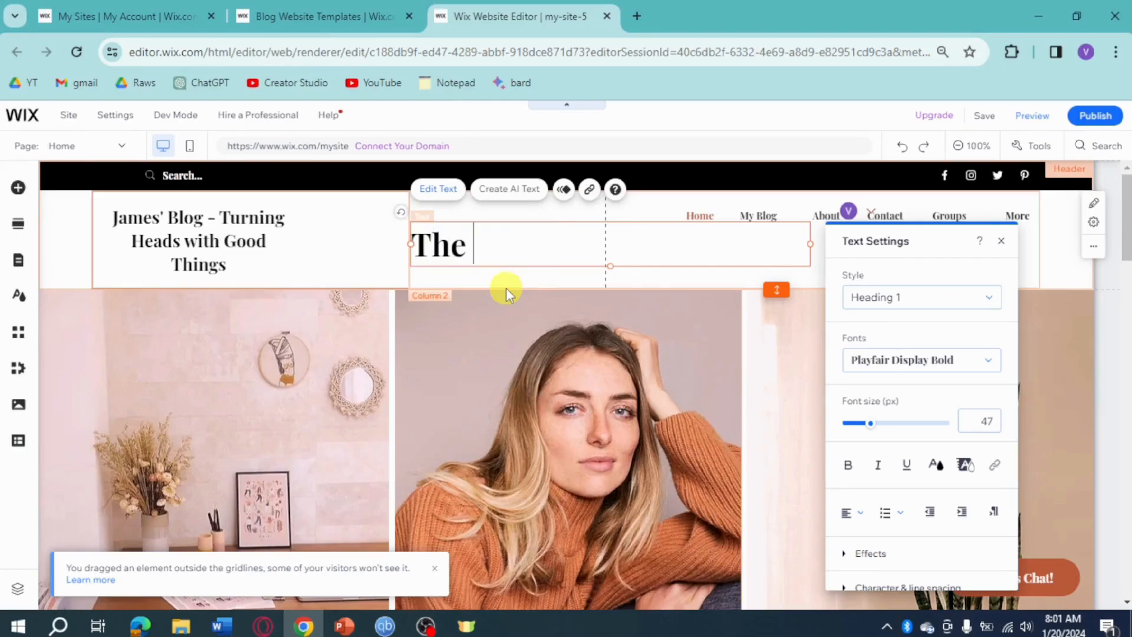
pyautogui.write('Story of m')
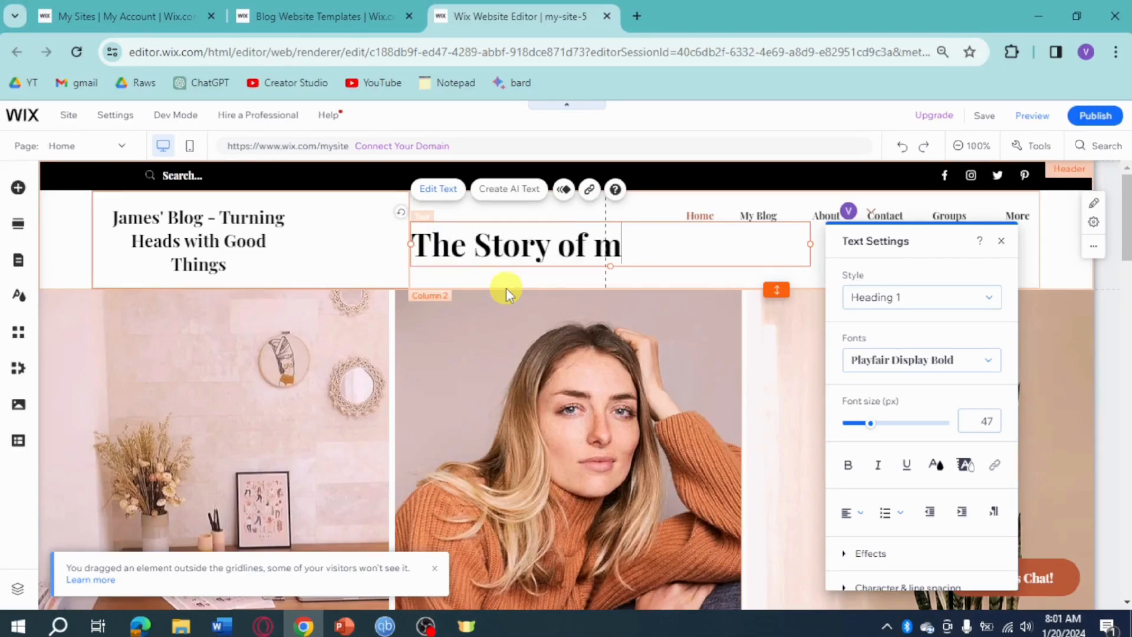
pyautogui.write('y Life')
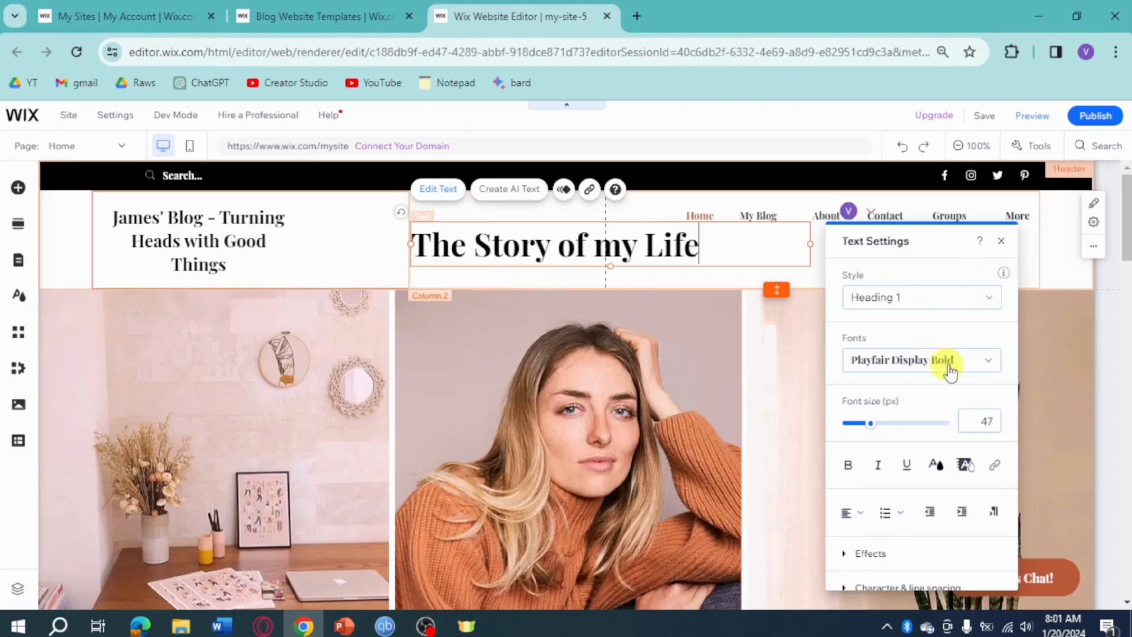
pyautogui.click(1001, 241)
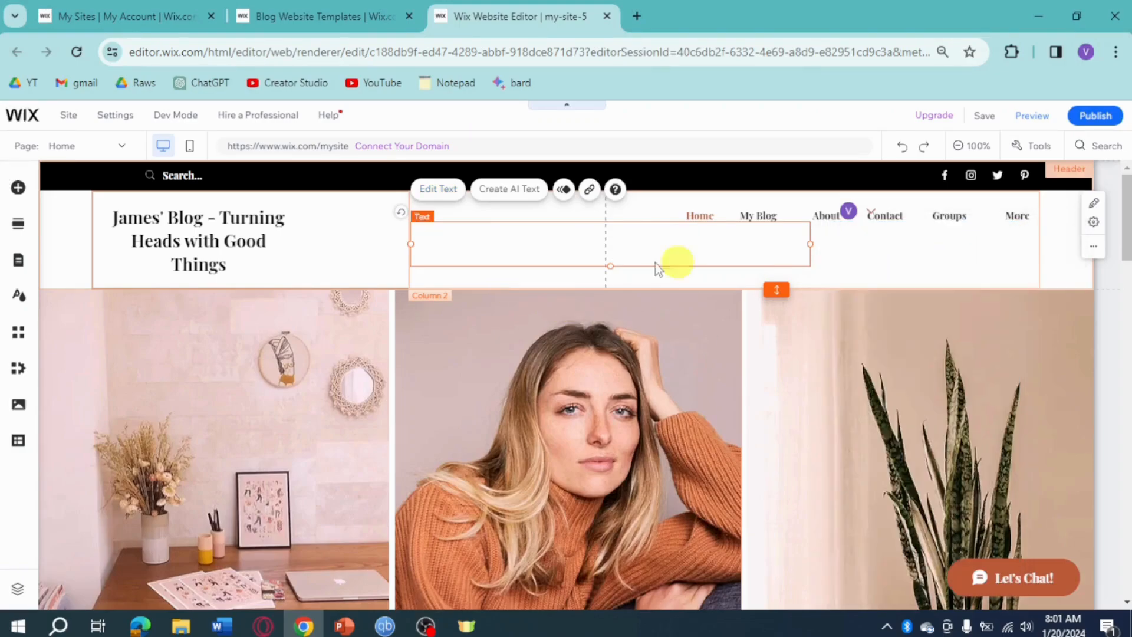
# Look over the site's pages and menu, and open the color theme customization in the site design settings
pyautogui.click(19, 263)
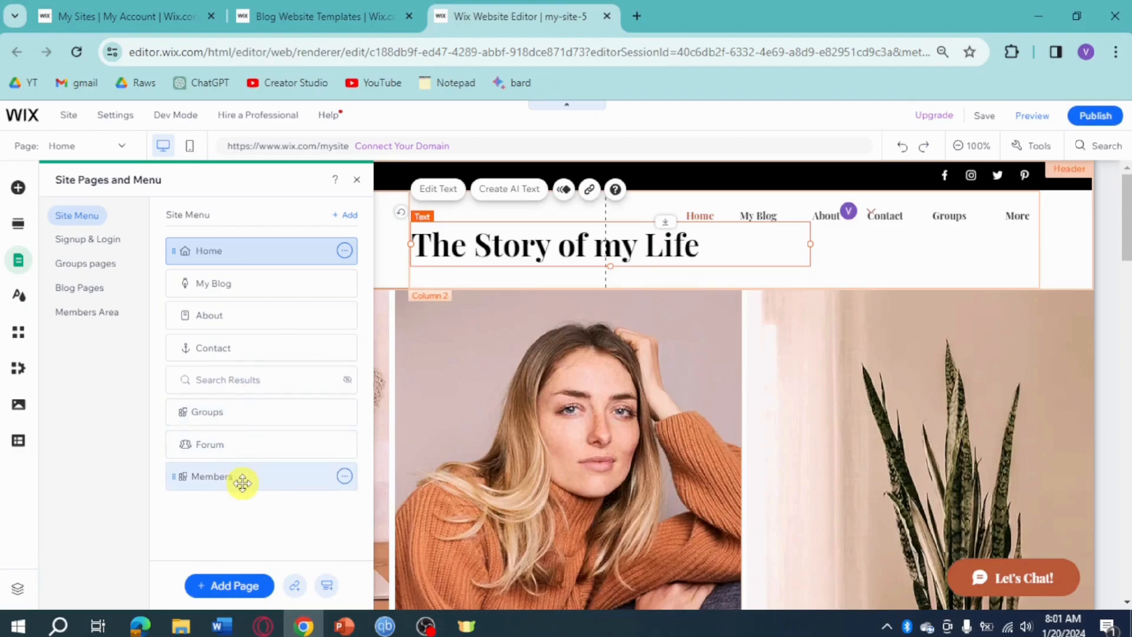
pyautogui.click(23, 307)
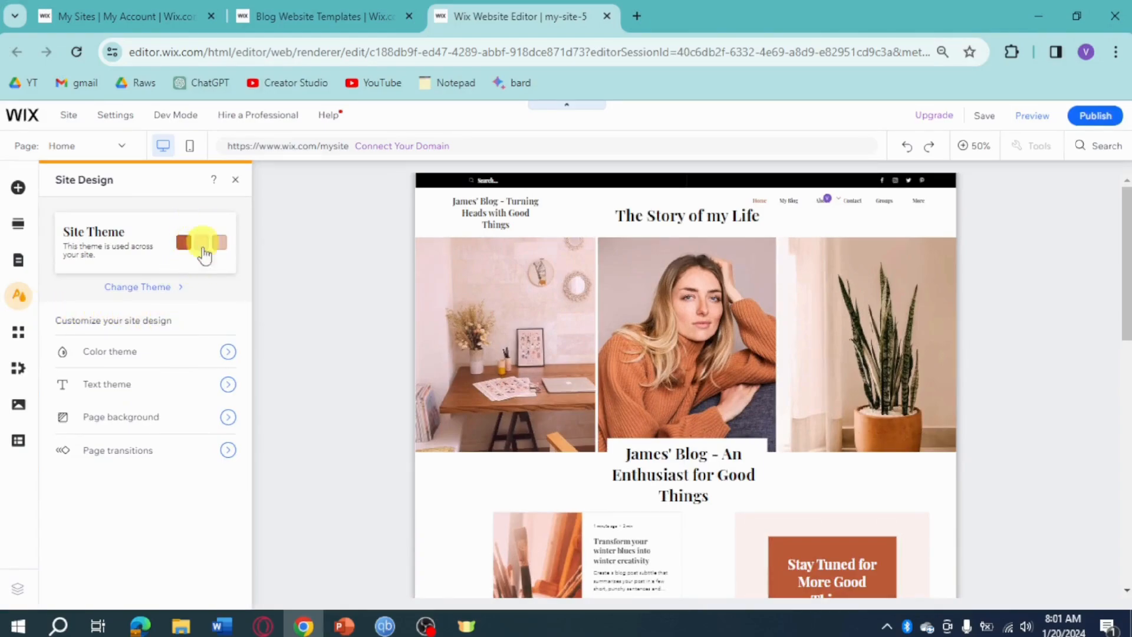
pyautogui.click(227, 352)
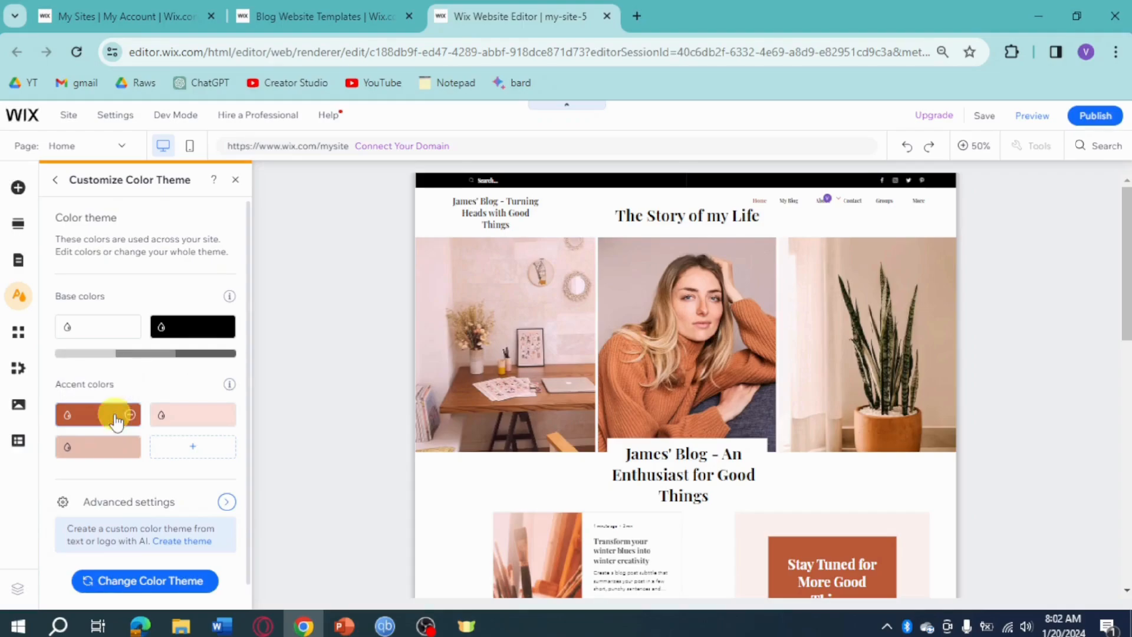
# Change the theme's first accent color from the orange-brown to the darker brown #974930
pyautogui.click(123, 412)
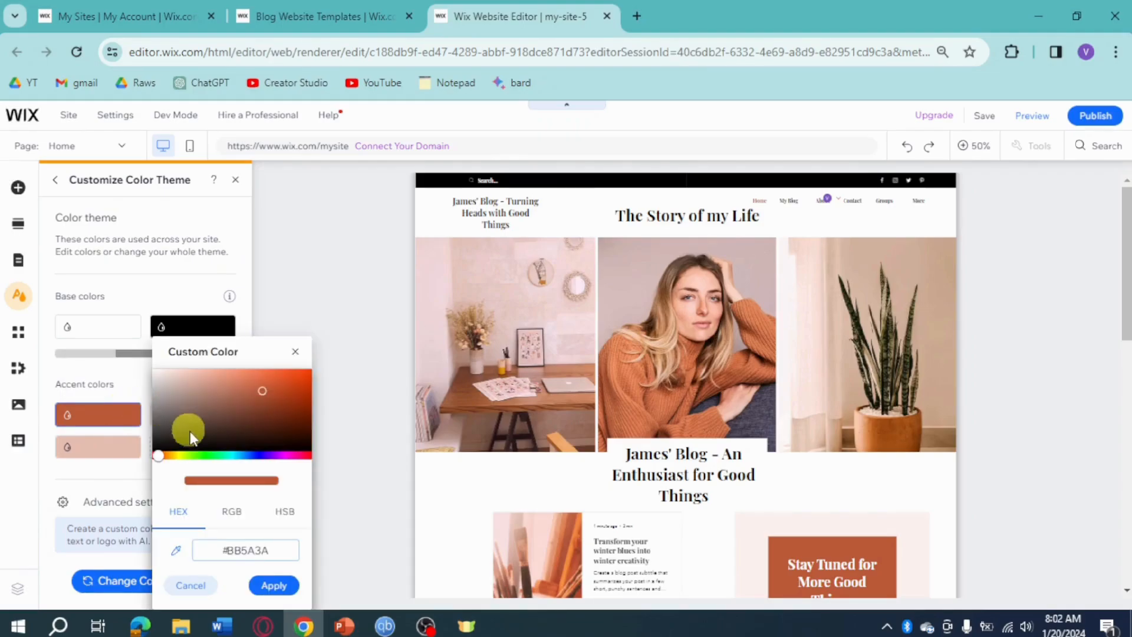
pyautogui.doubleClick(255, 548)
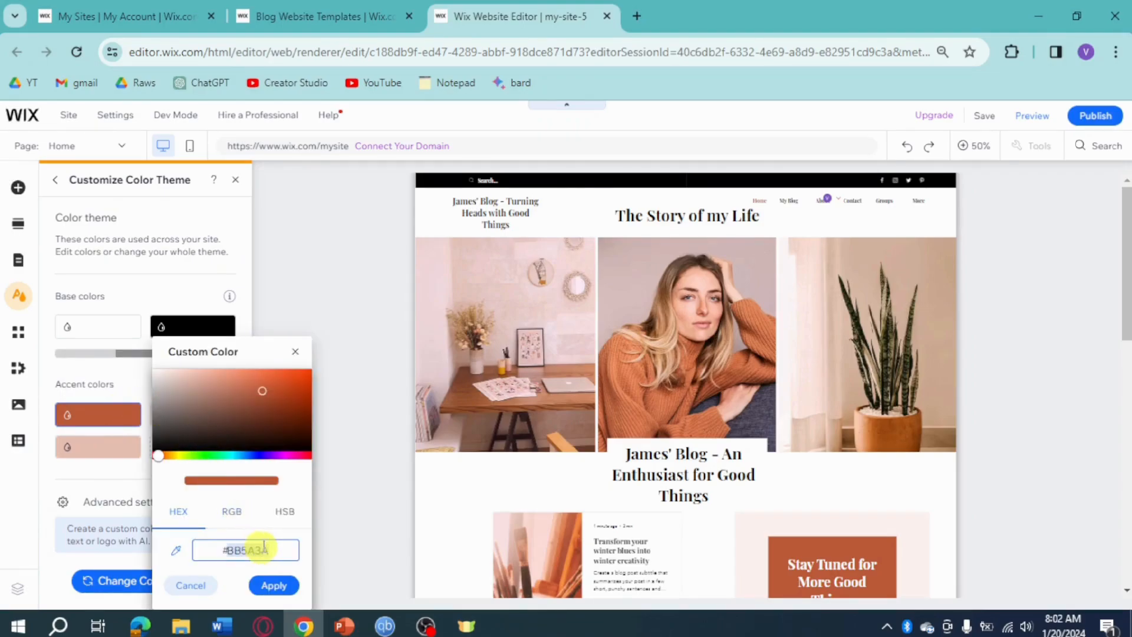
pyautogui.moveTo(286, 430); pyautogui.dragTo(287, 440)
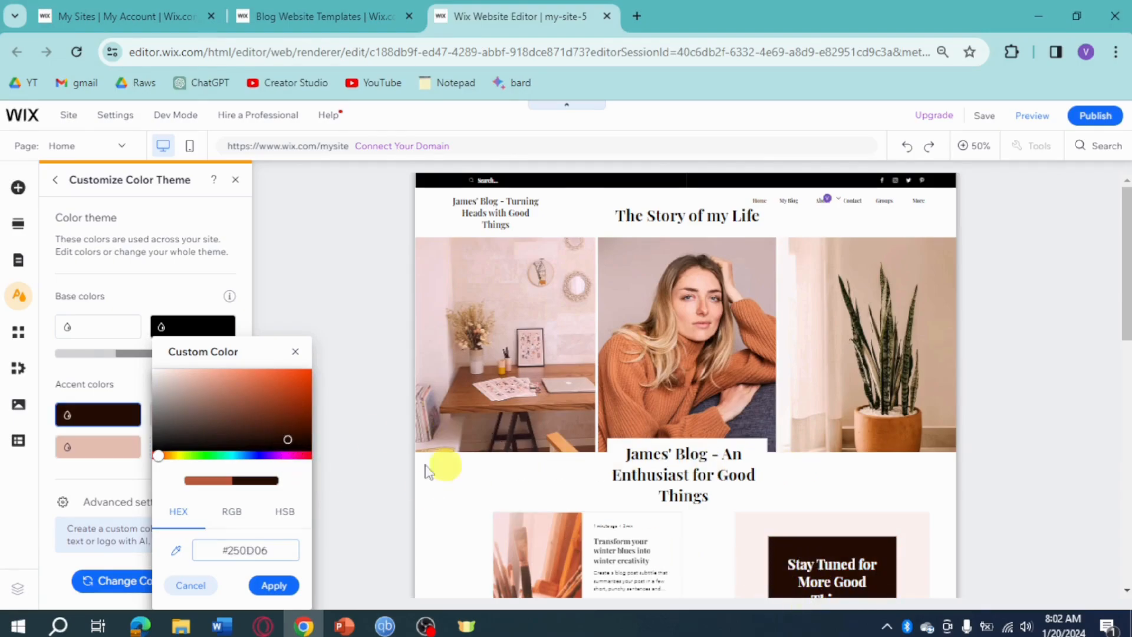
pyautogui.moveTo(275, 433)
pyautogui.mouseDown()
pyautogui.moveTo(171, 402)
pyautogui.moveTo(144, 423)
pyautogui.moveTo(261, 403)
pyautogui.mouseUp()
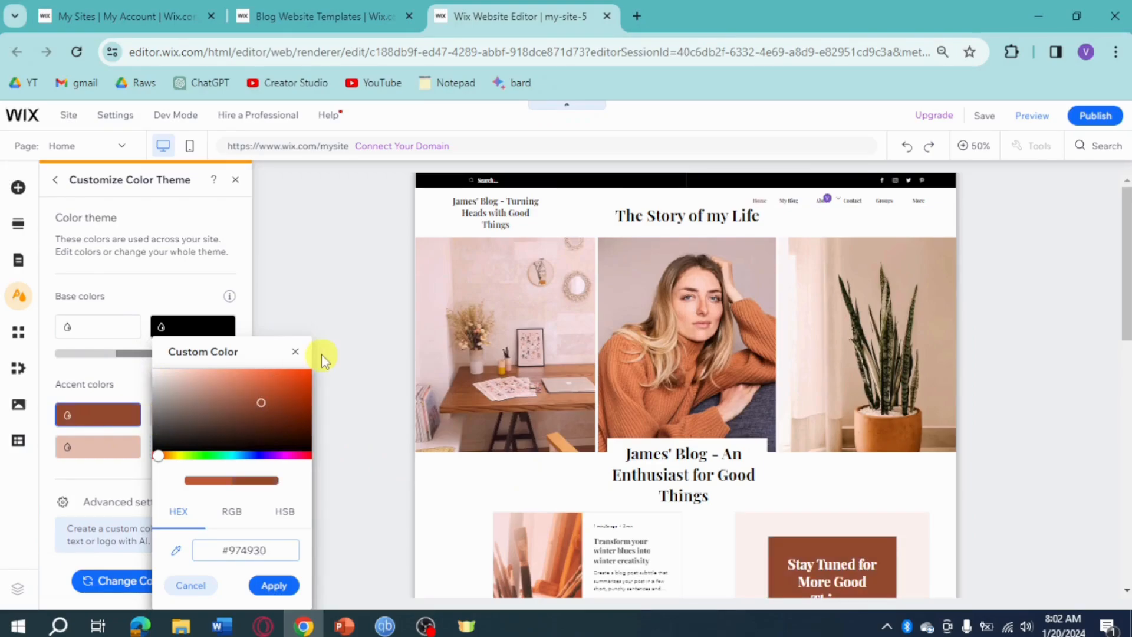
pyautogui.click(294, 352)
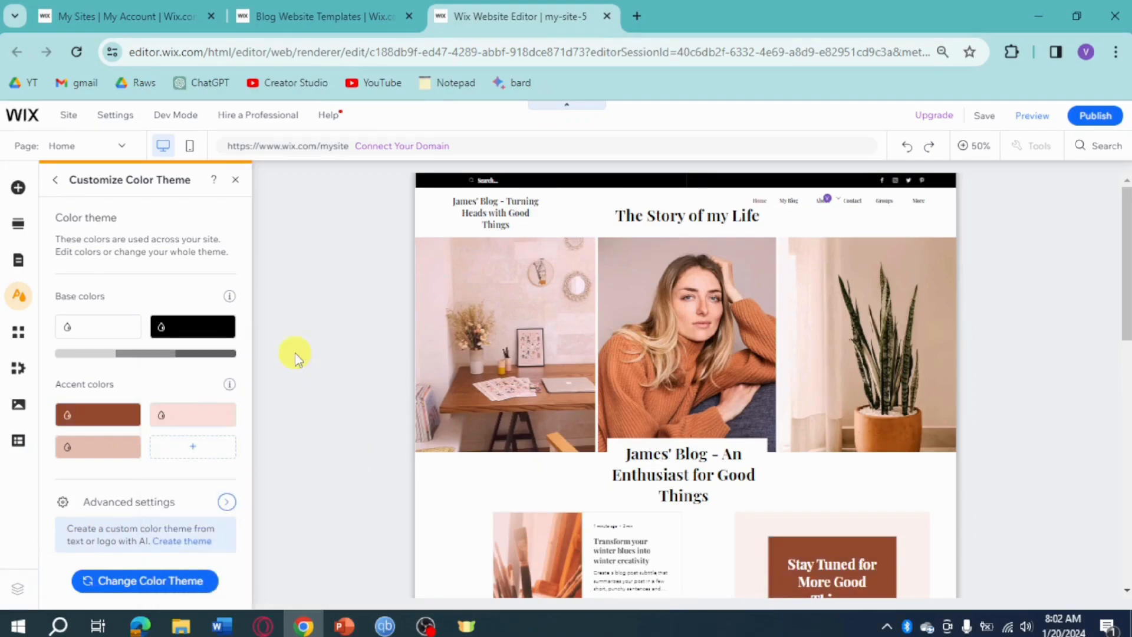
# Look over the Wix App Market, and examine the Home page down to its blog posts and social media section
pyautogui.click(26, 347)
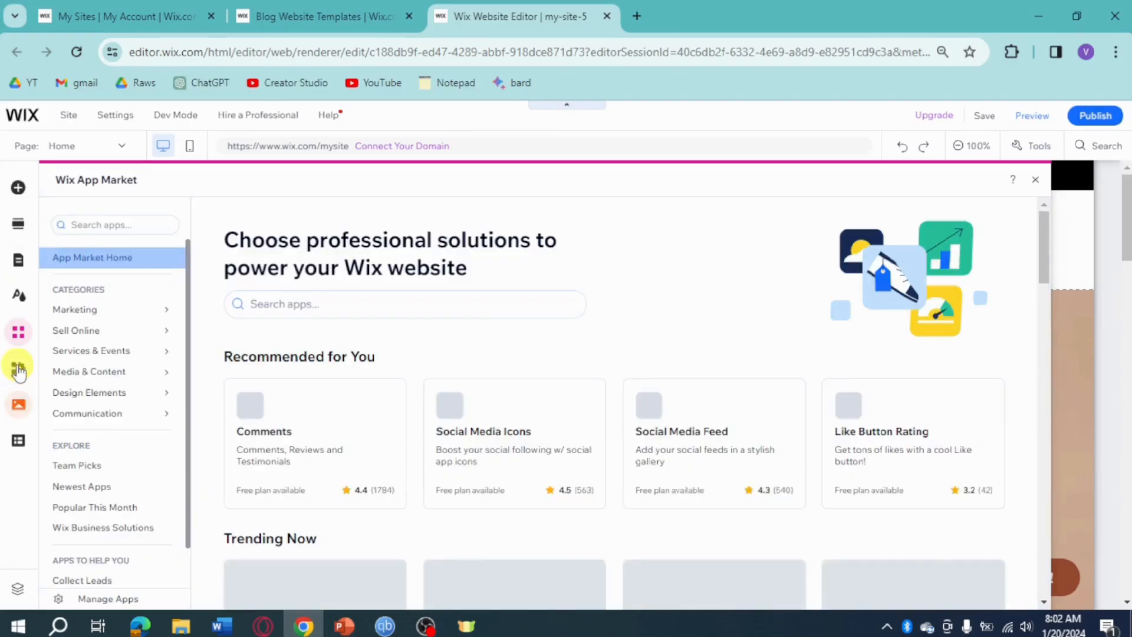
pyautogui.click(1035, 179)
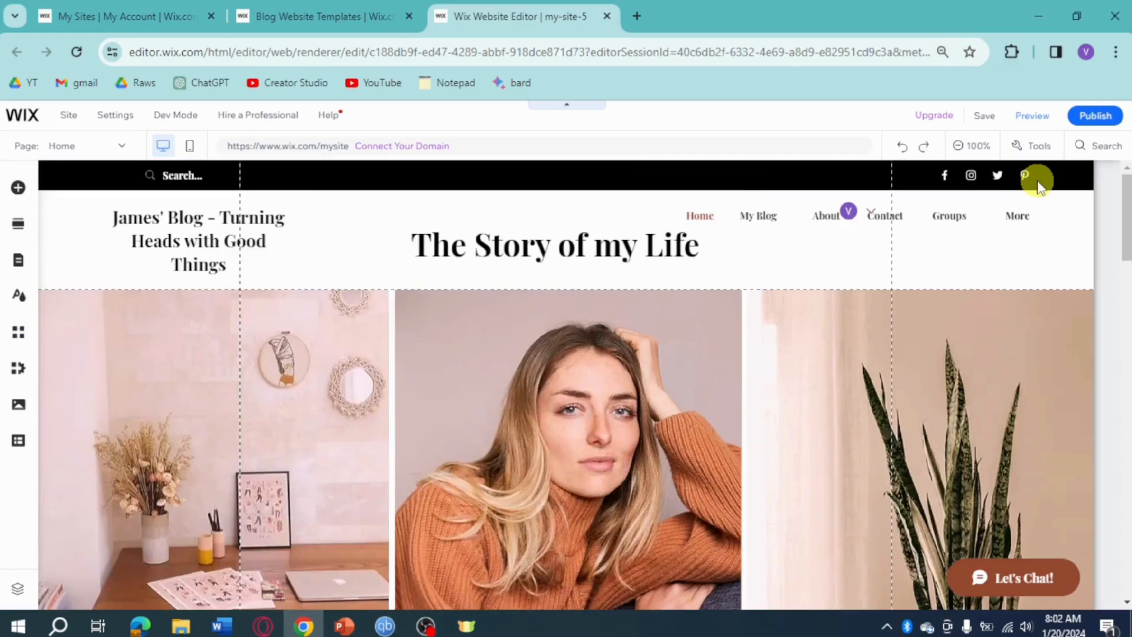
pyautogui.scroll(-6, 902, 455)
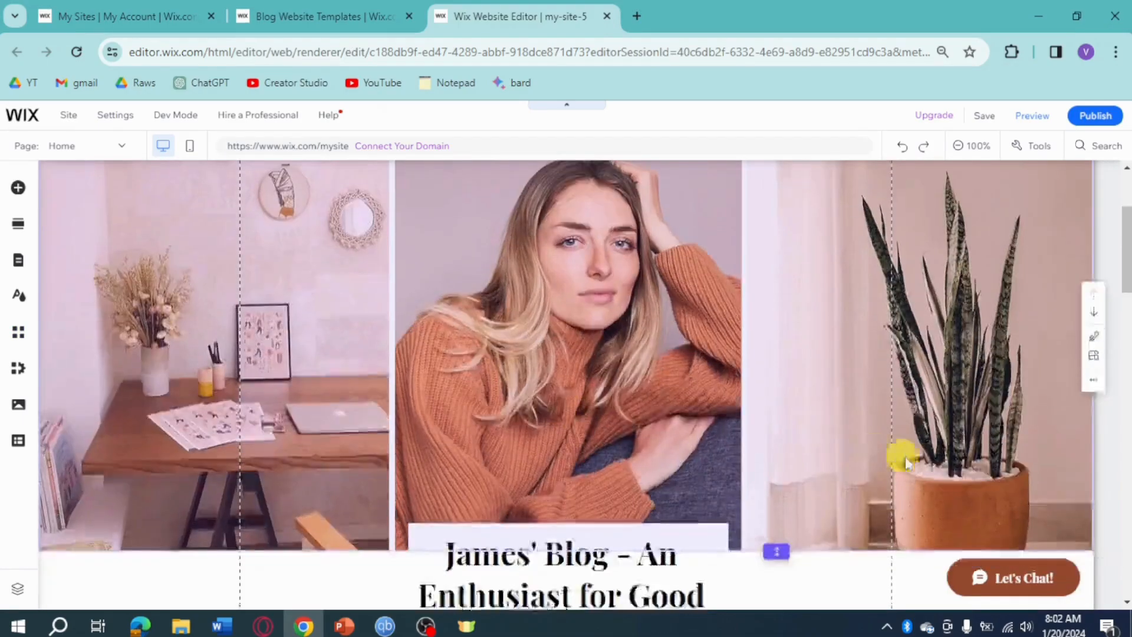
pyautogui.scroll(-10, 911, 463)
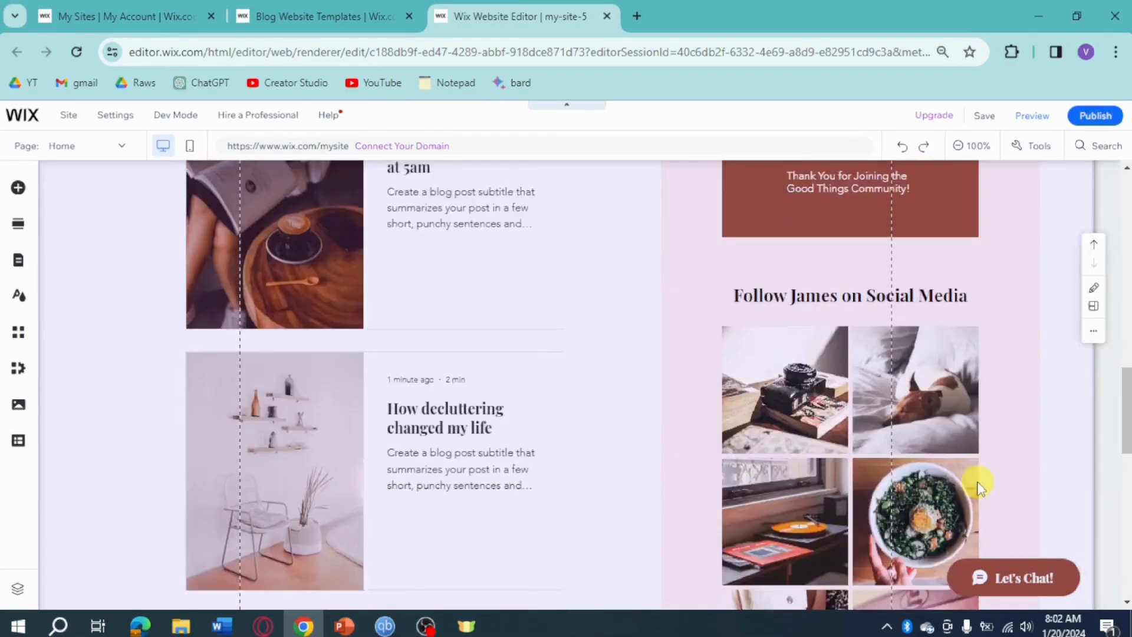
pyautogui.scroll(-3, 977, 487)
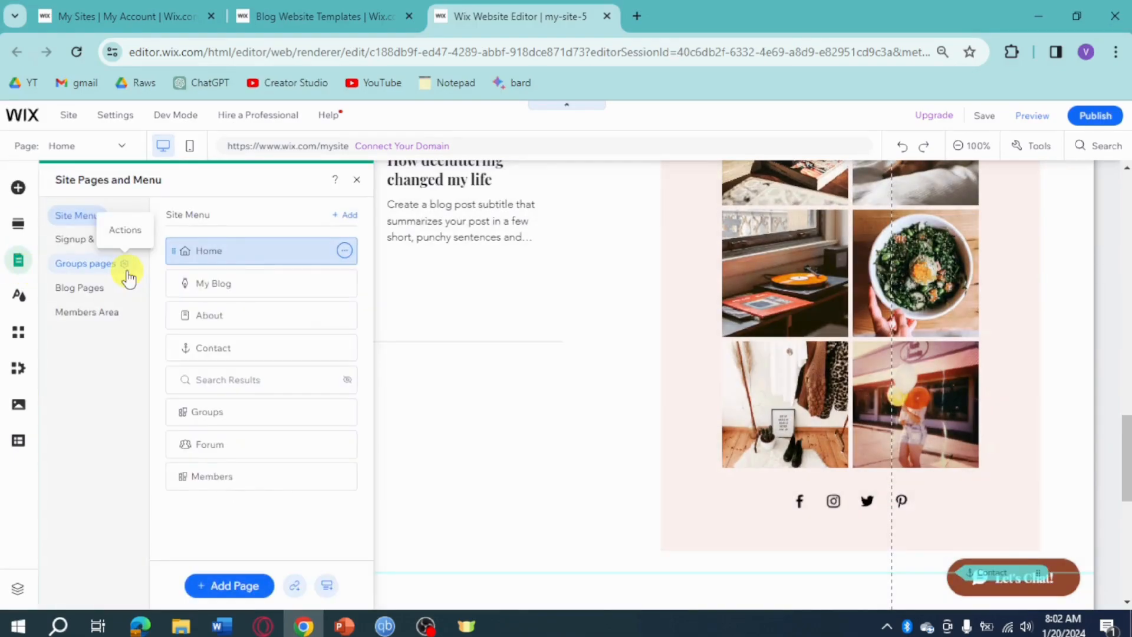
# Open the My Blog page from the site menu for editing and look through the posts in its feed
pyautogui.click(282, 287)
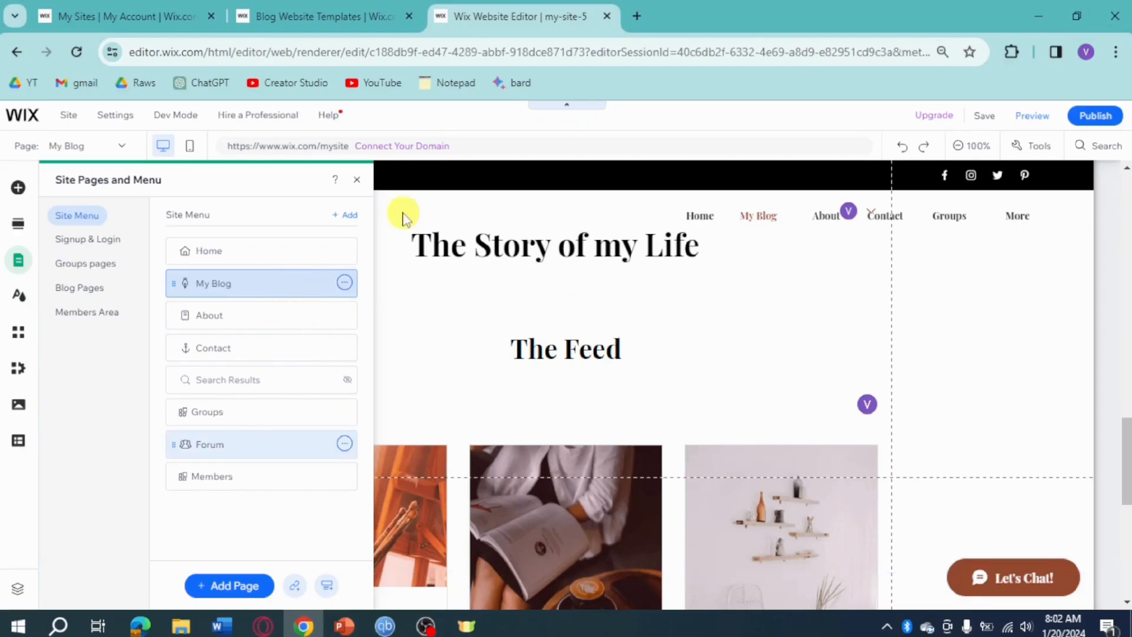
pyautogui.click(358, 184)
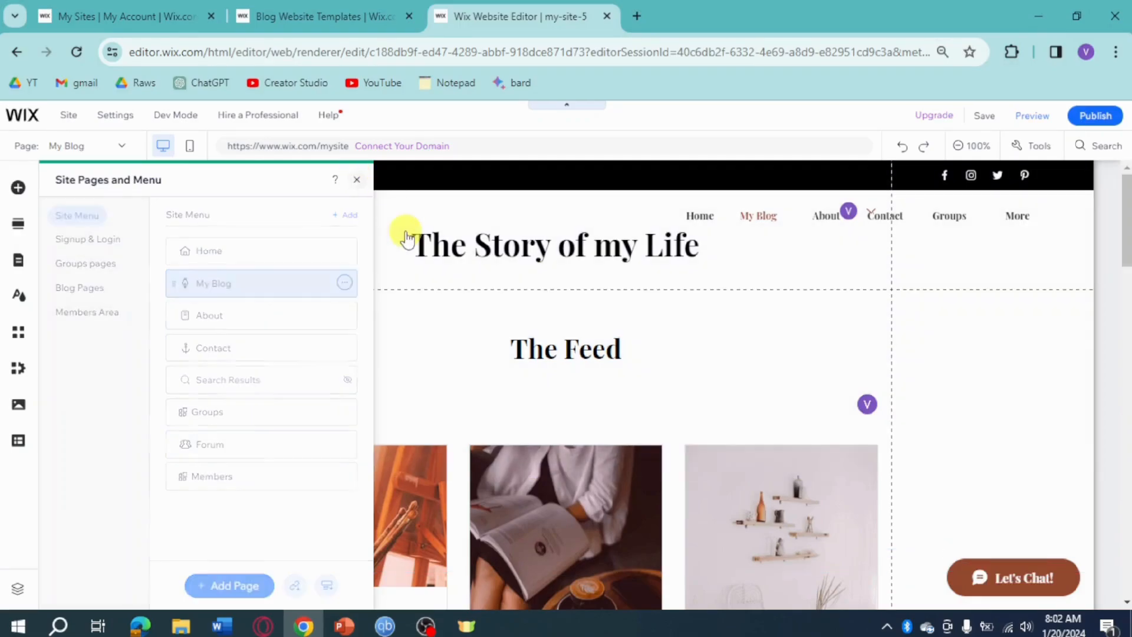
pyautogui.scroll(-10, 629, 378)
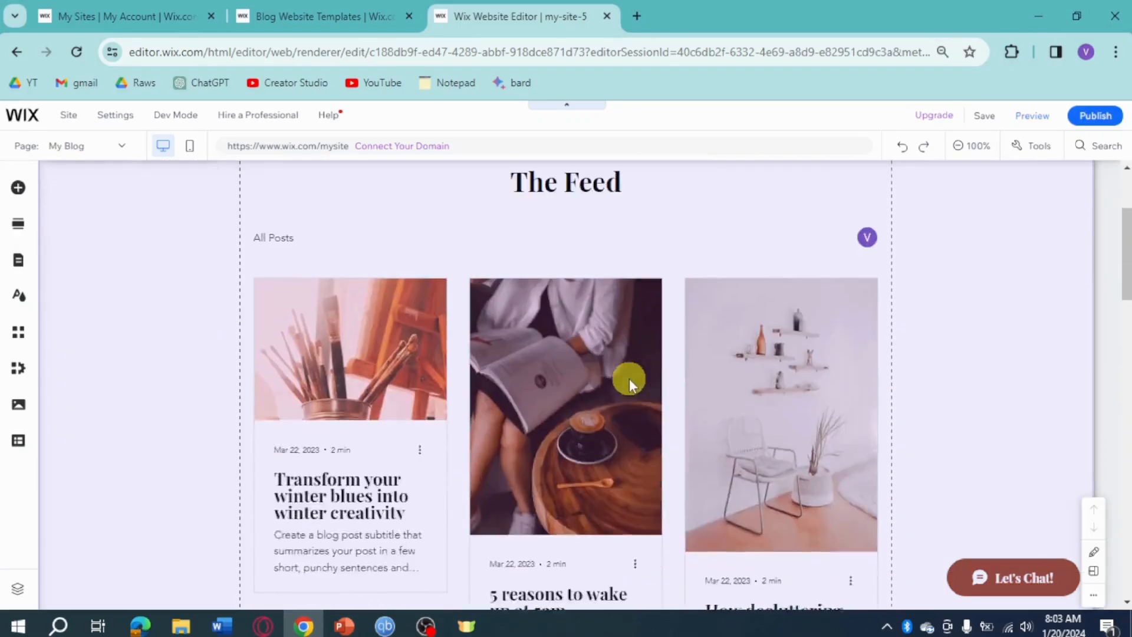
pyautogui.scroll(3, 737, 385)
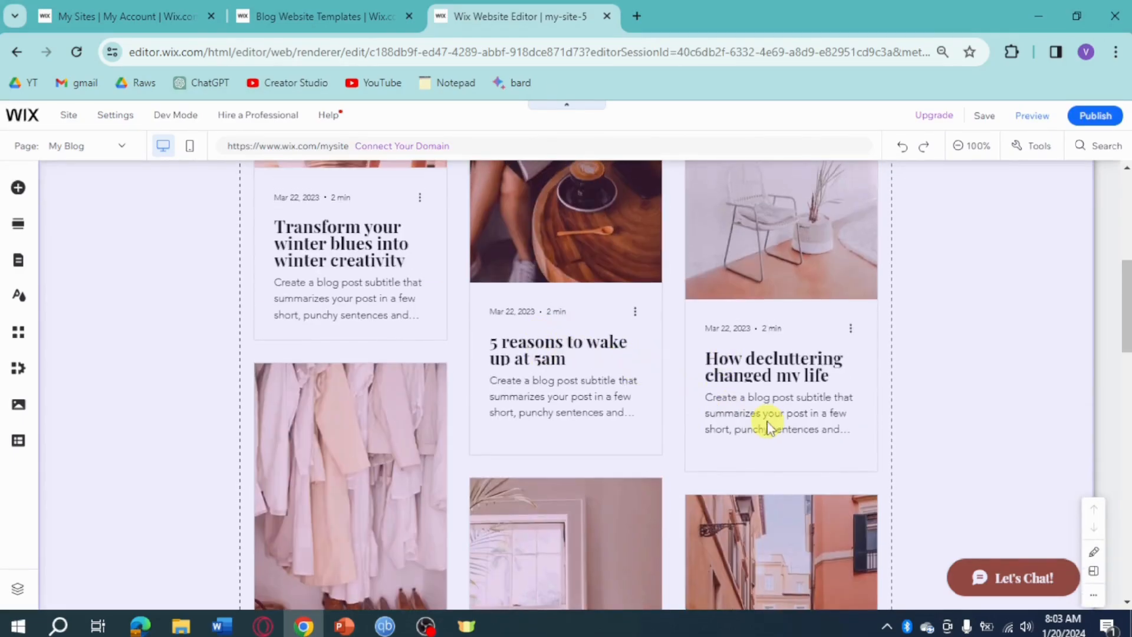
pyautogui.scroll(-5, 585, 370)
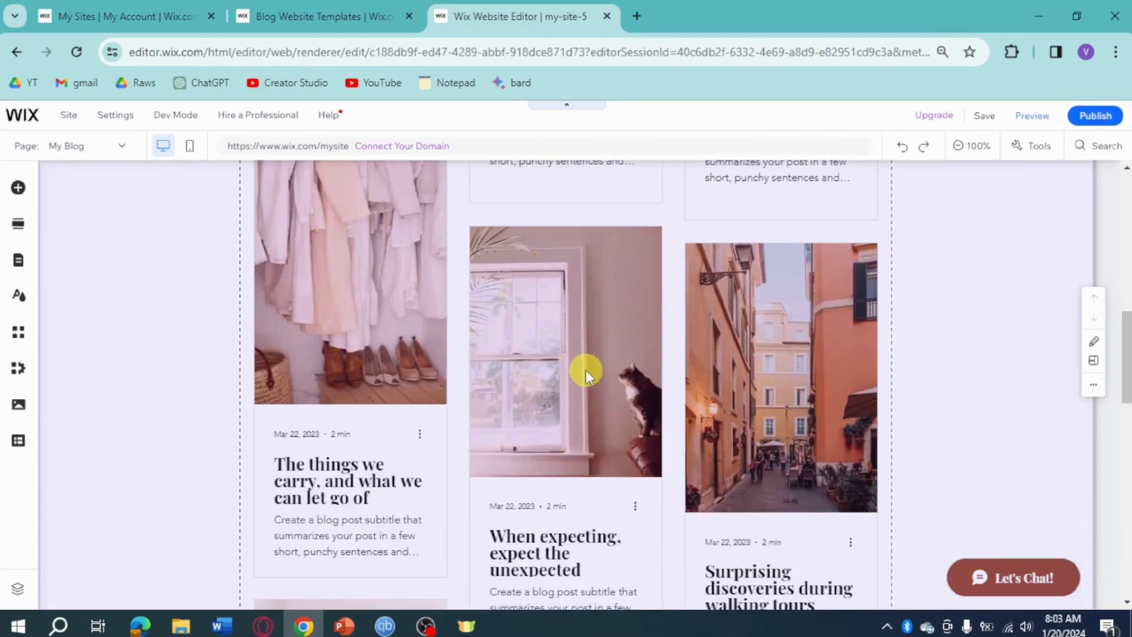